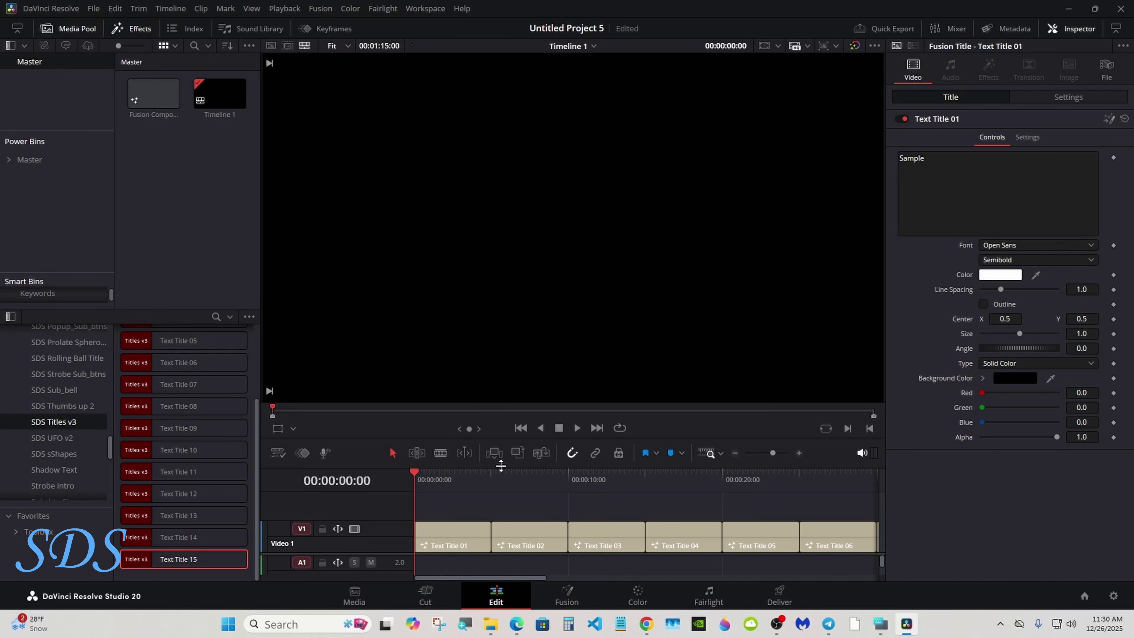
click(448, 483)
click(461, 536)
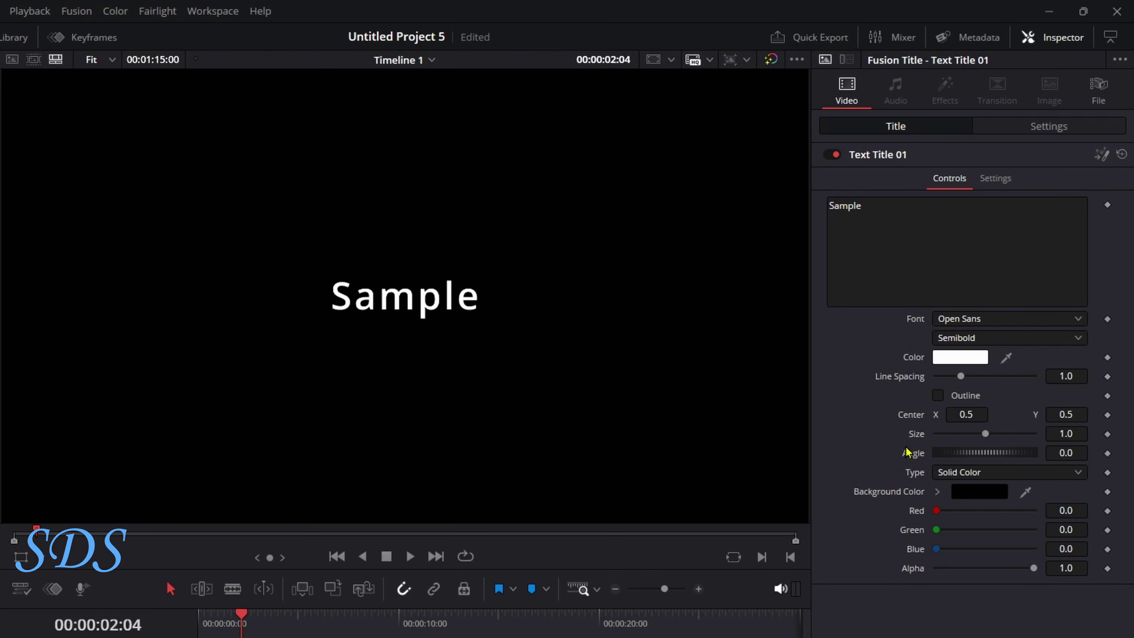
click(937, 396)
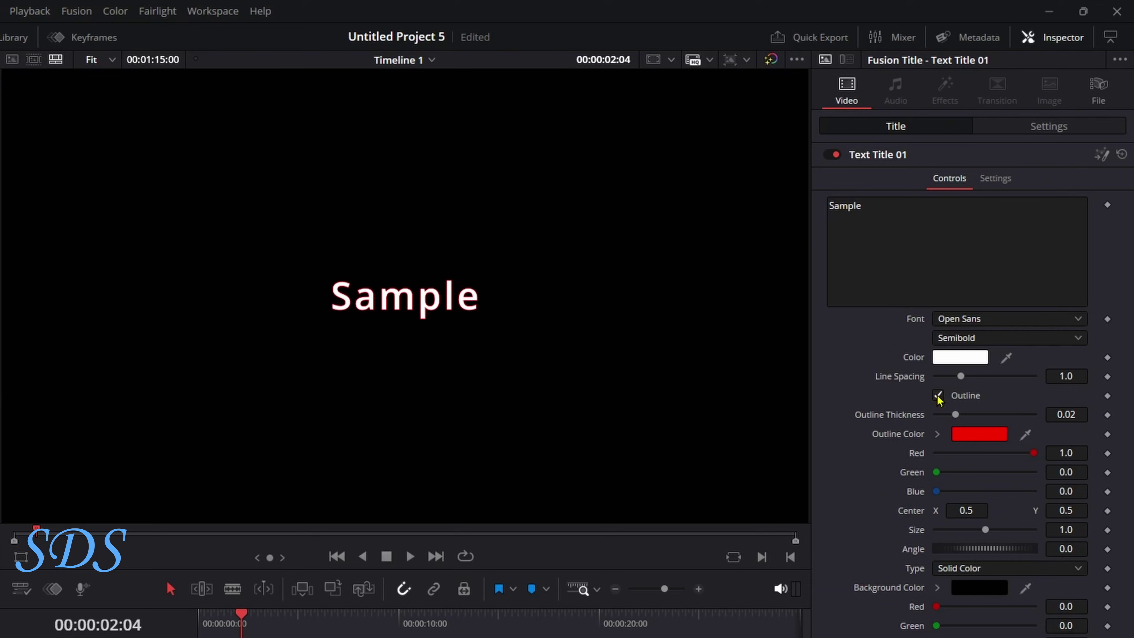
drag(956, 415, 985, 414)
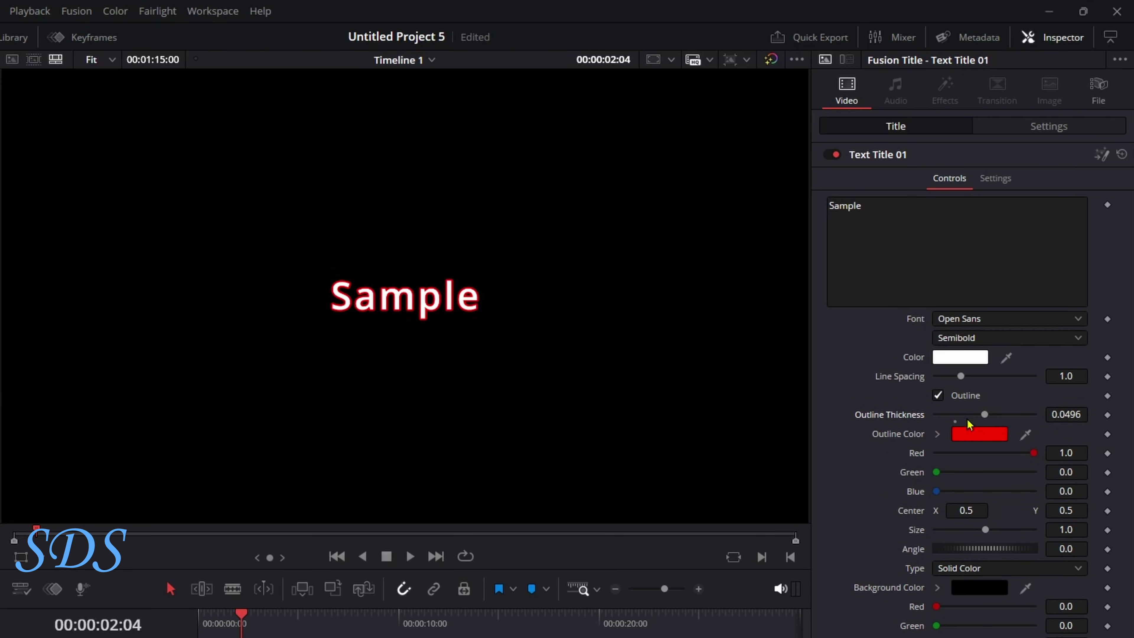
click(955, 422)
click(938, 396)
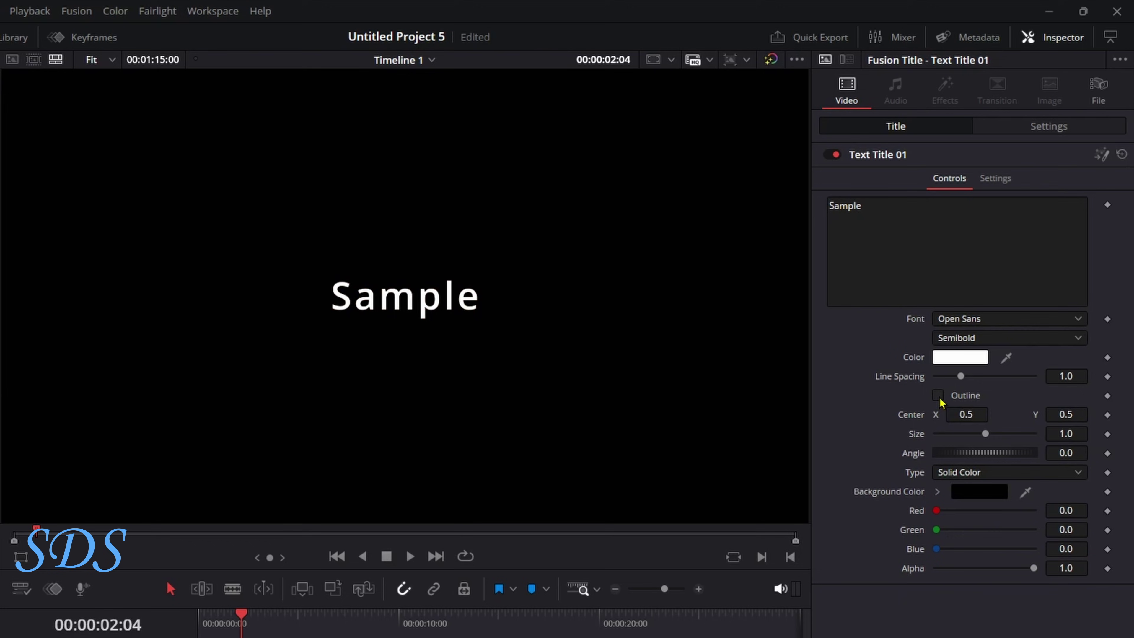
drag(986, 433, 967, 415)
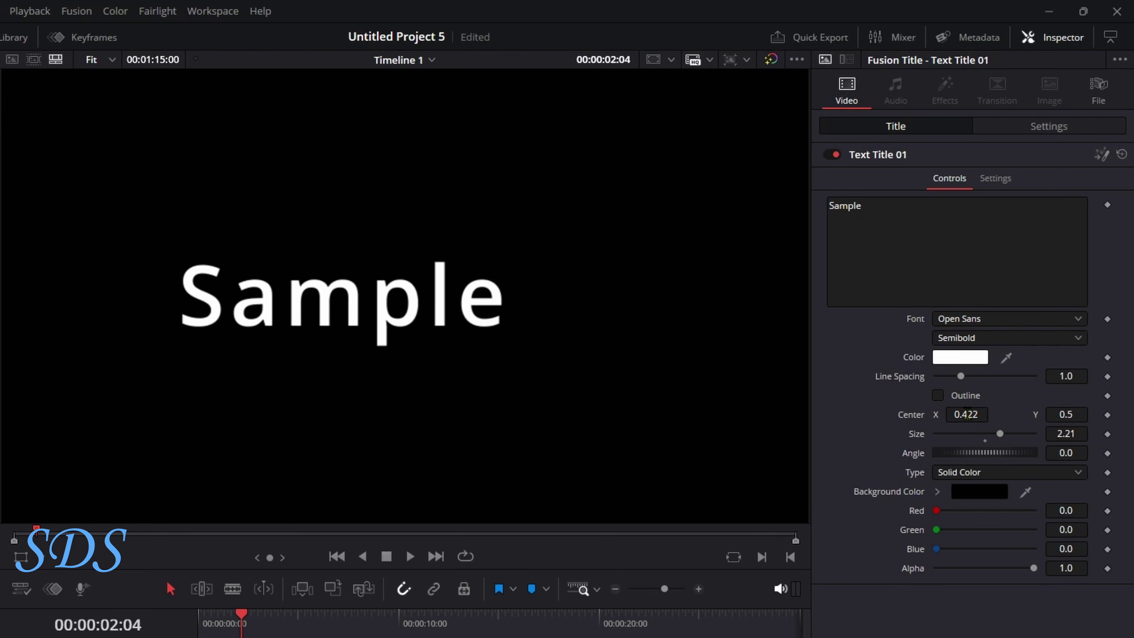
double_click(905, 418)
double_click(984, 442)
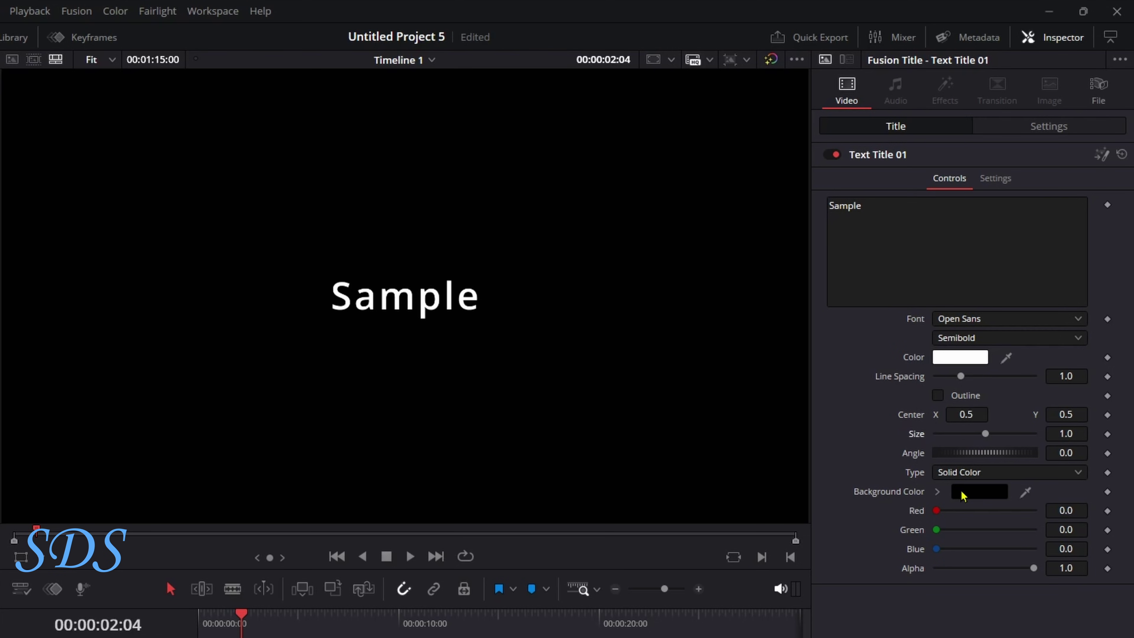
Step: Adjust the title background alpha and move Text Title 01 up onto a new V2 track
drag(1035, 568, 908, 574)
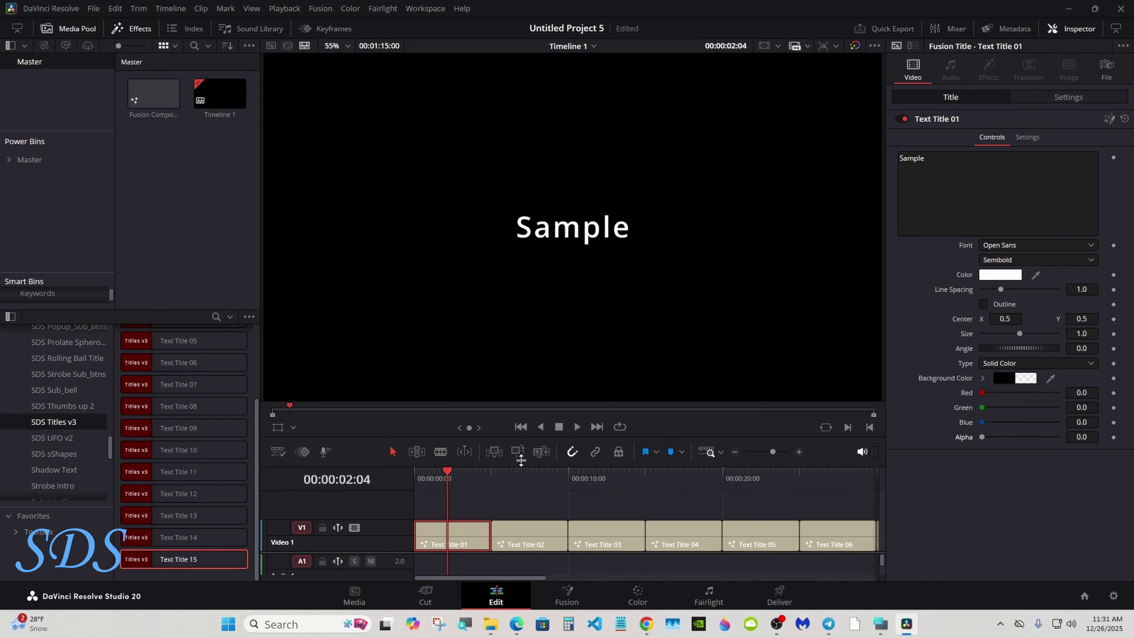
drag(520, 460, 521, 438)
drag(433, 523, 436, 491)
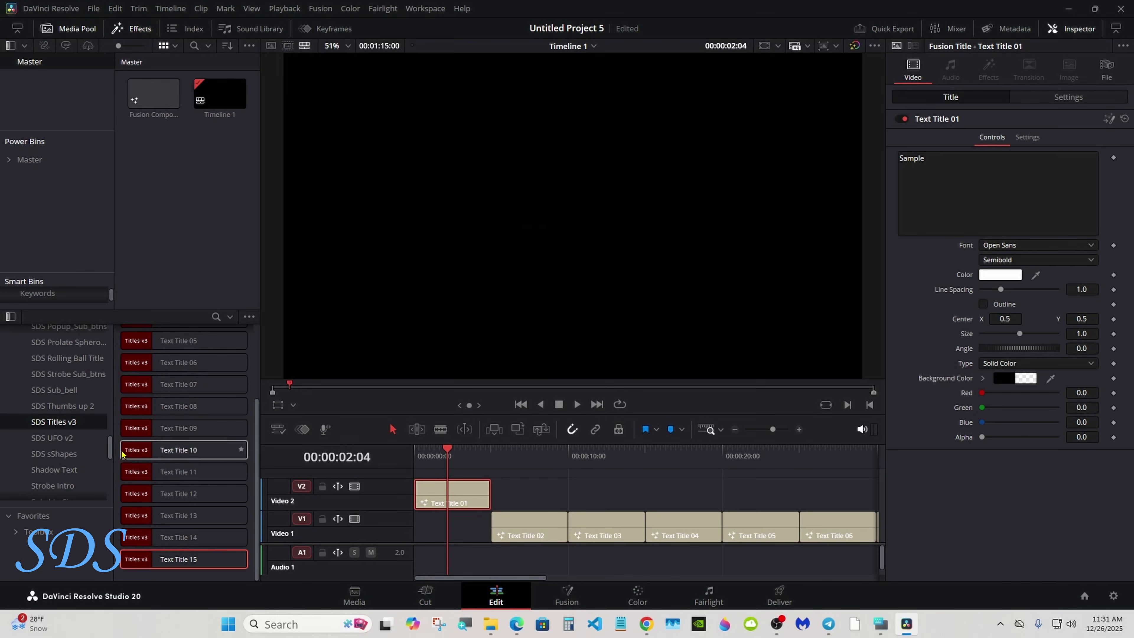
Step: Place a Solid Color generator clip on V1 beneath Text Title 01
click(53, 454)
scroll(33, 360, up, 10)
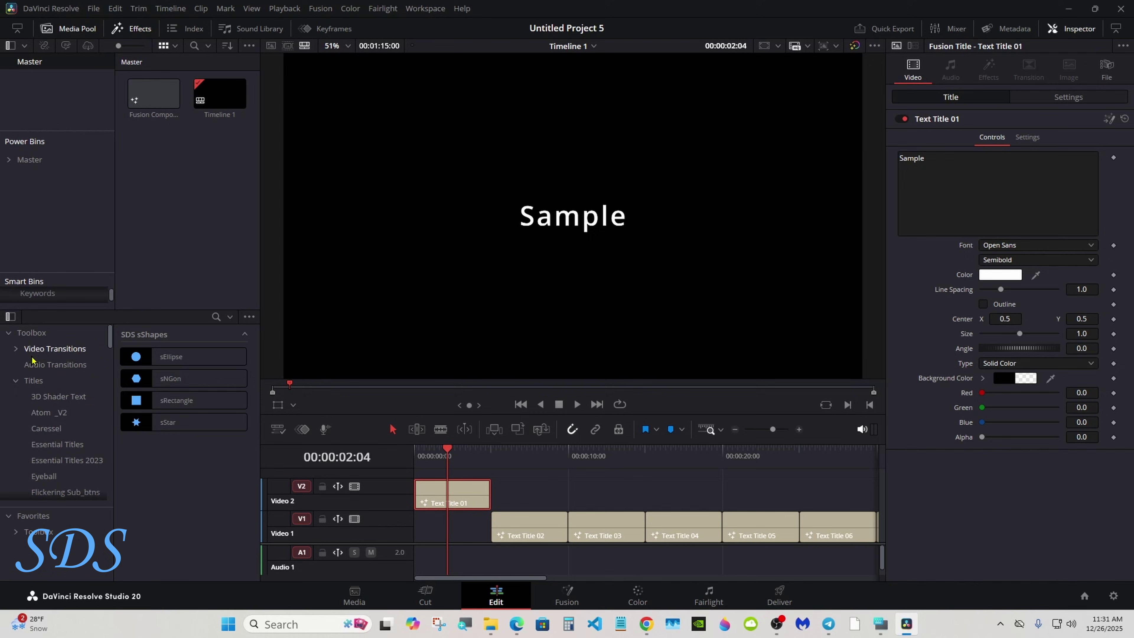
click(31, 380)
click(15, 380)
click(36, 396)
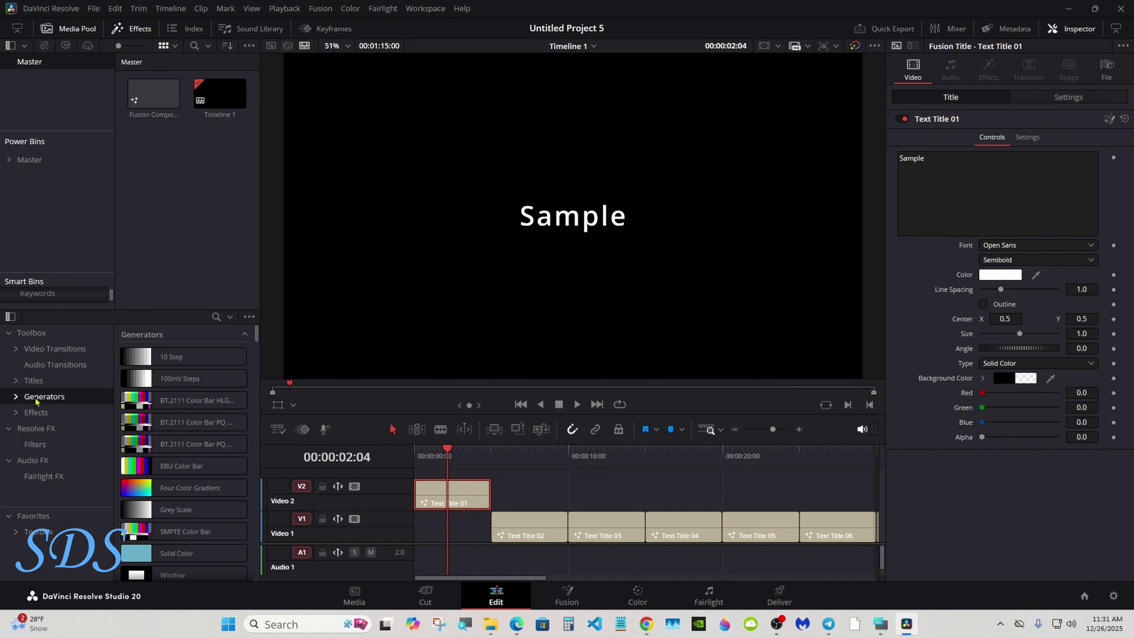
drag(183, 553, 440, 535)
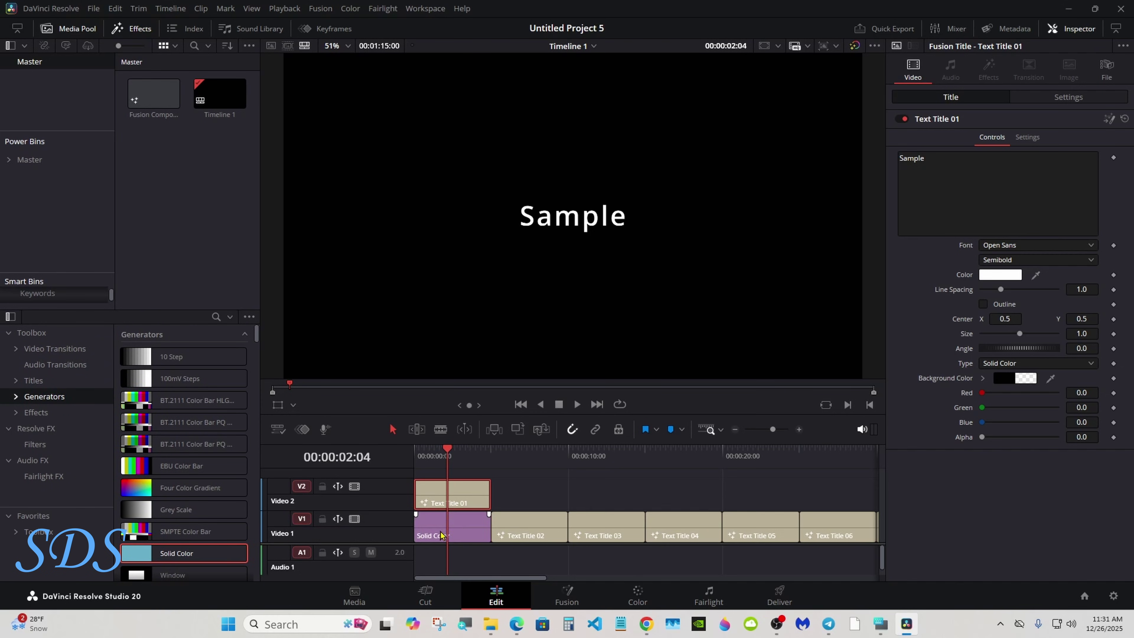
Step: Set the Solid Color clip to black instead of dark blue, then reselect Text Title 01
click(980, 136)
click(530, 373)
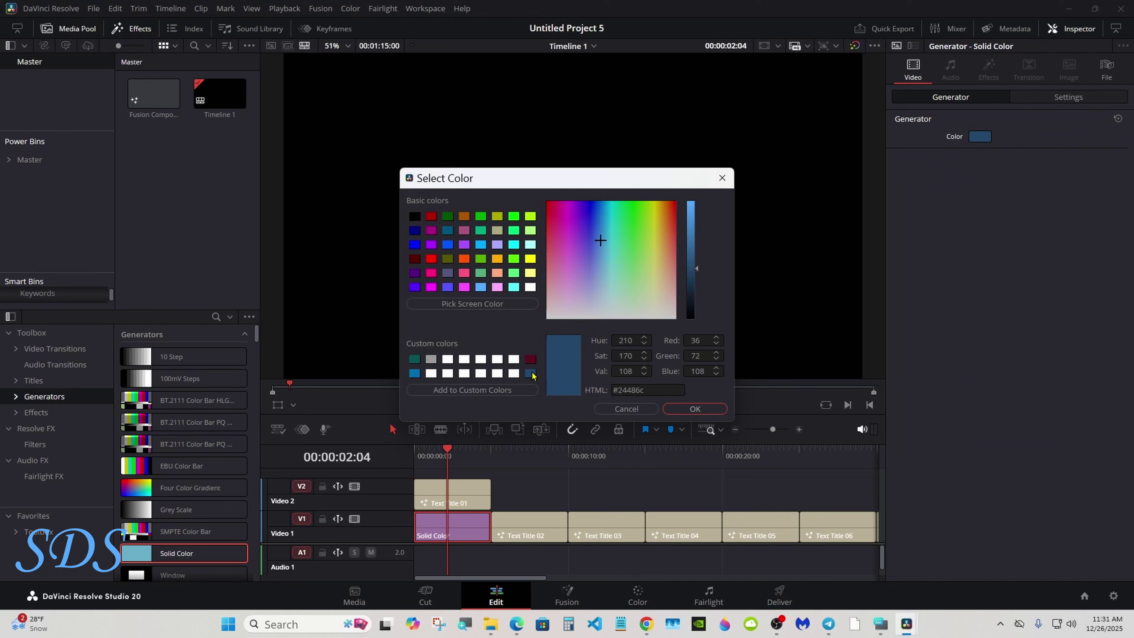
click(692, 408)
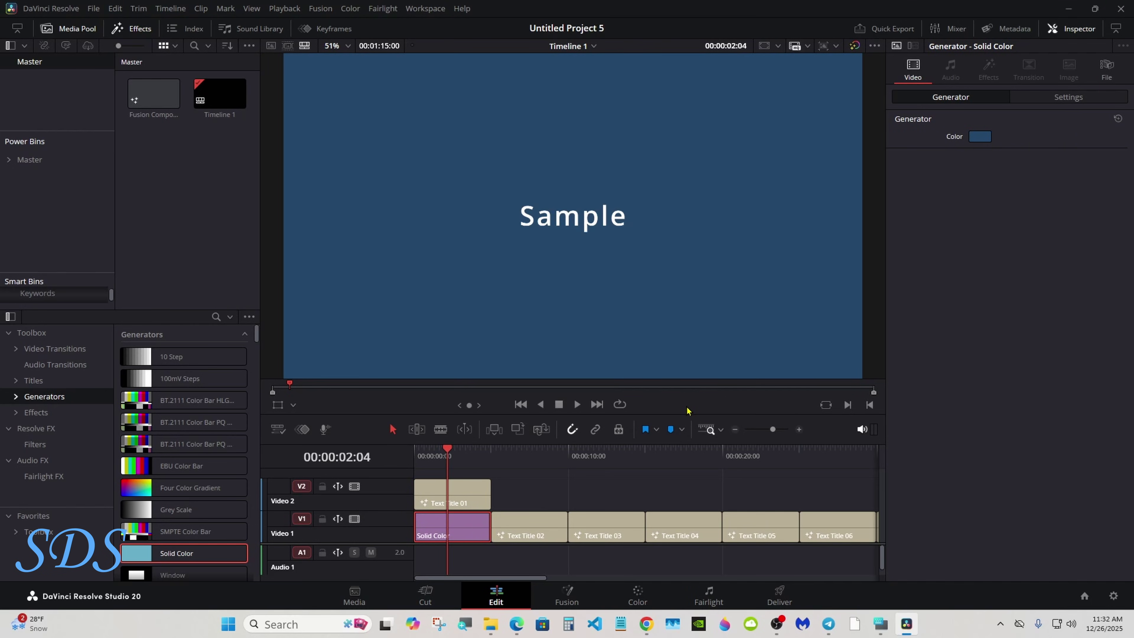
drag(438, 451, 415, 452)
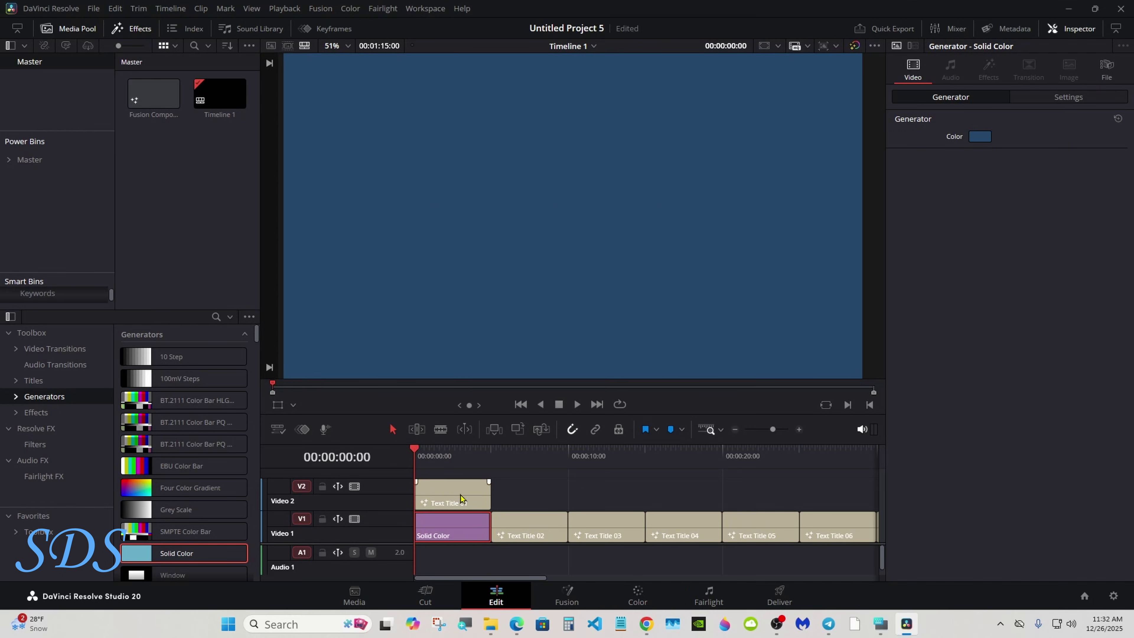
click(980, 136)
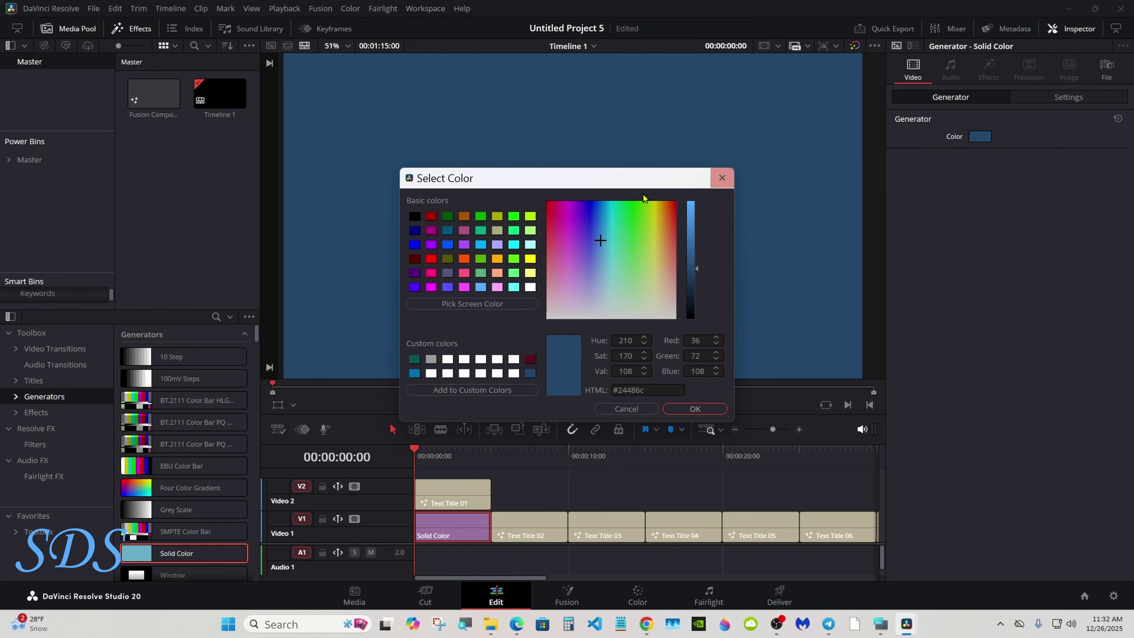
click(421, 222)
click(693, 408)
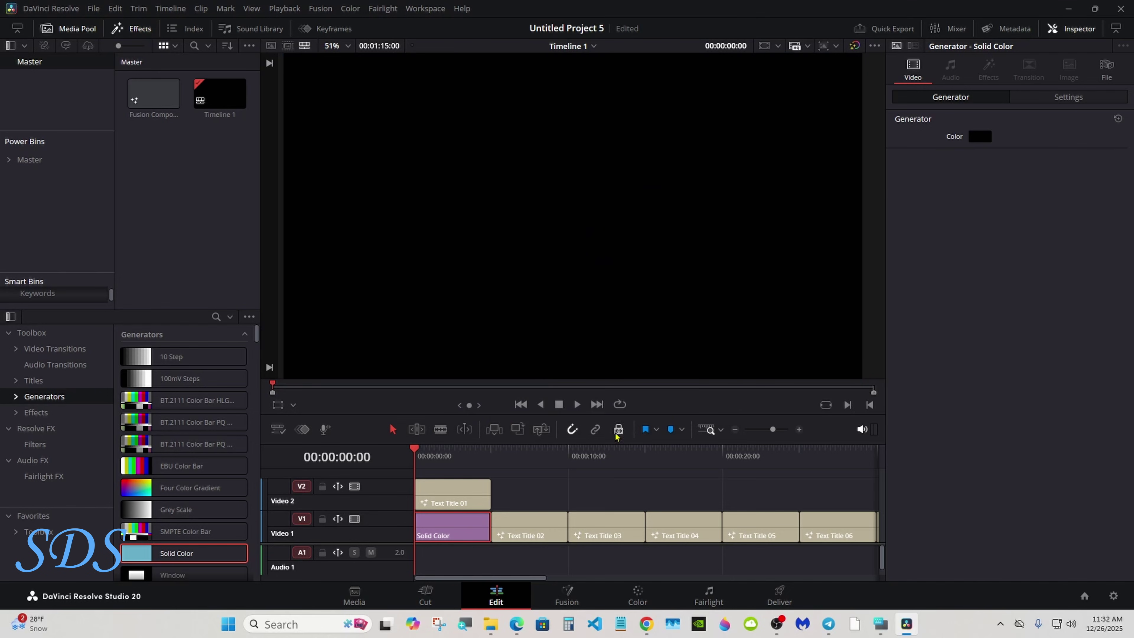
click(462, 487)
Step: Set background Alpha to 1.0 and a Vertical gradient from dark red (Red 0.323) to black, then play
drag(982, 437, 1076, 437)
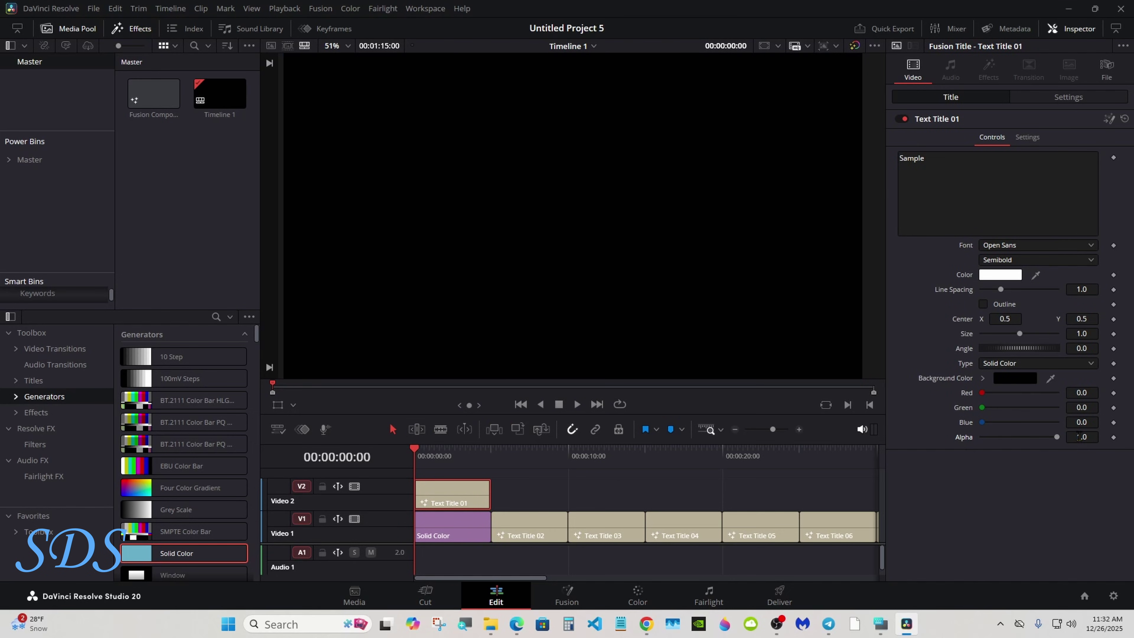
drag(982, 393, 1000, 393)
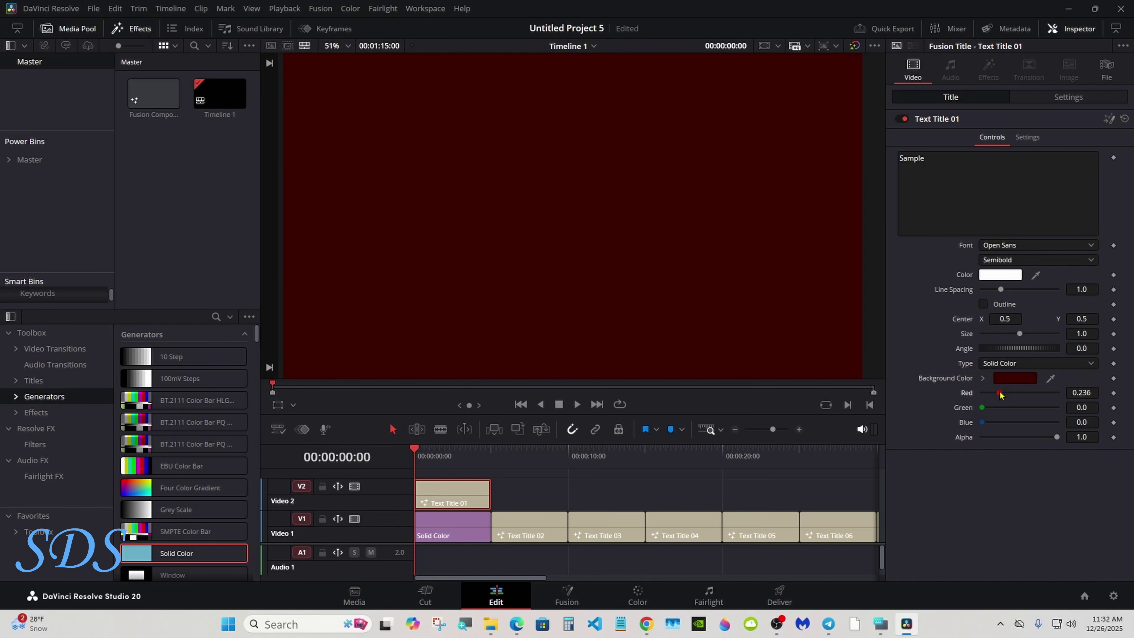
double_click(1000, 393)
click(1001, 364)
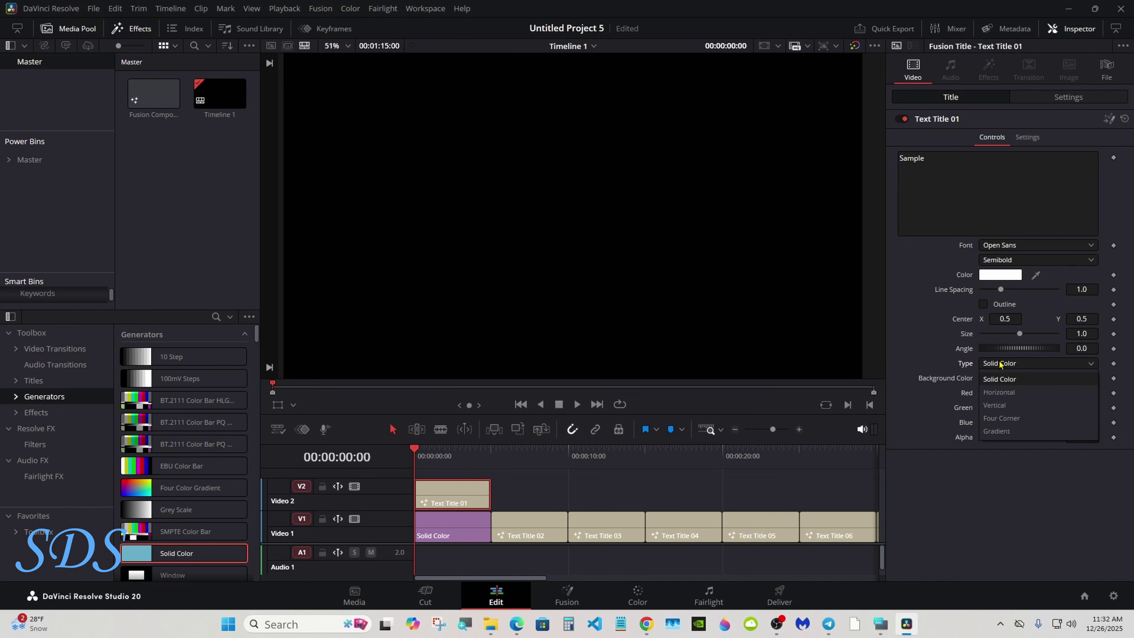
click(997, 406)
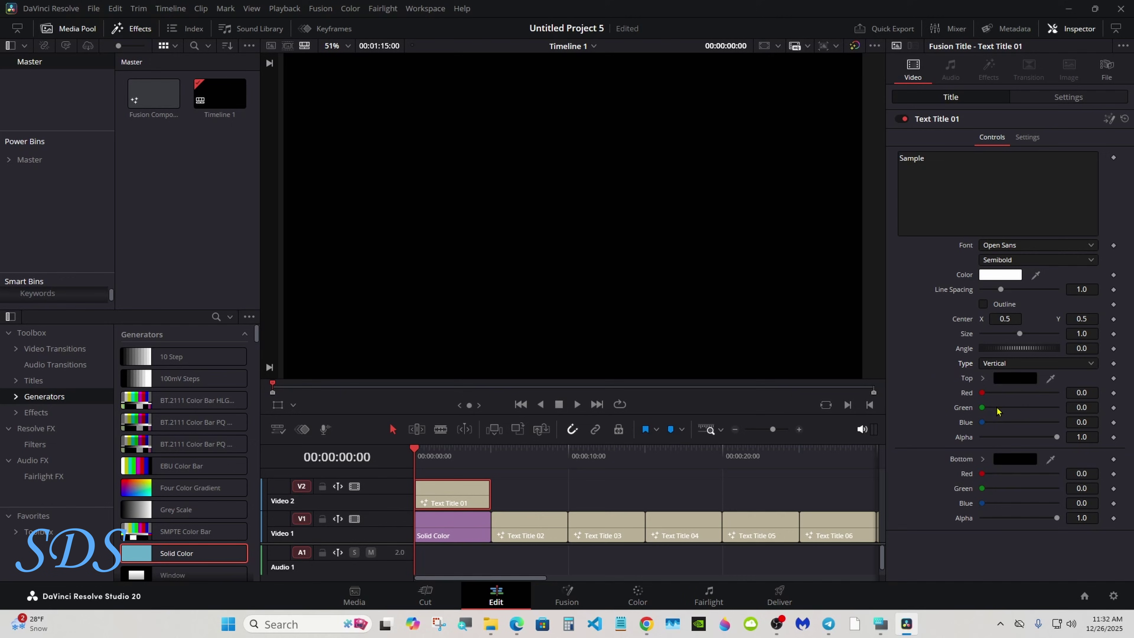
drag(985, 397, 998, 394)
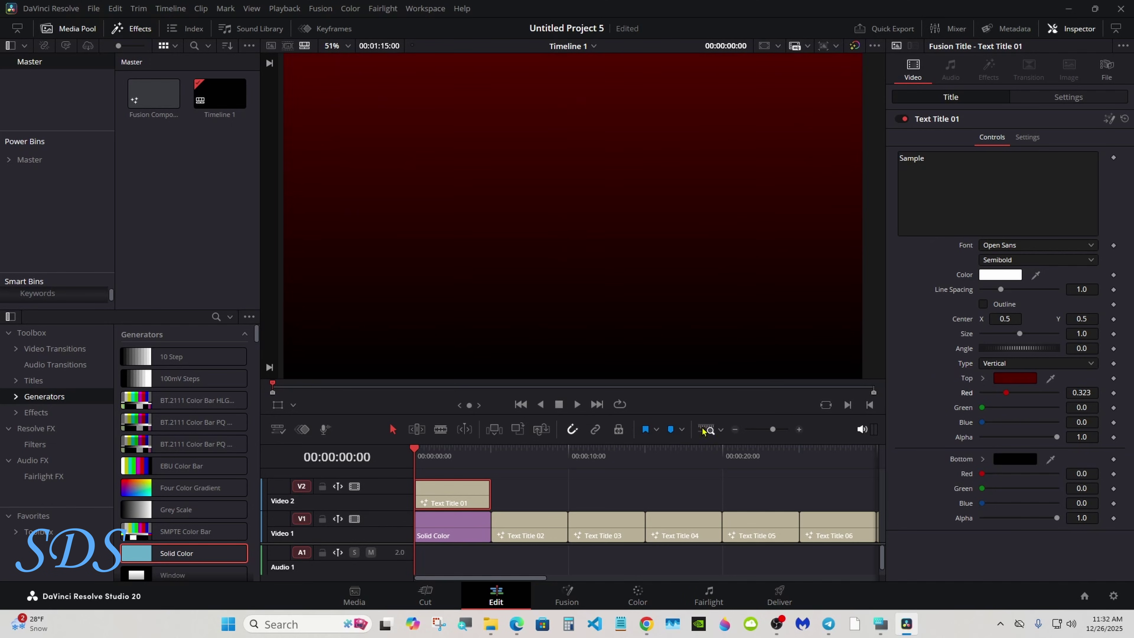
key(space)
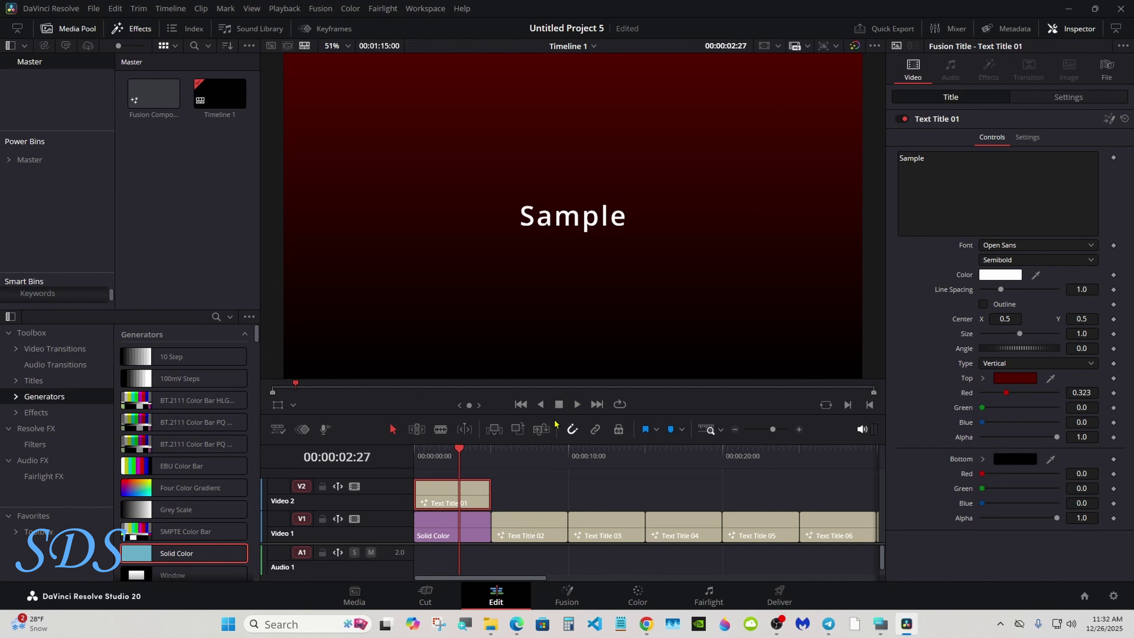
Step: Play the titles and stop at 00:00:17:24 with 'Sample Text' on screen
click(577, 405)
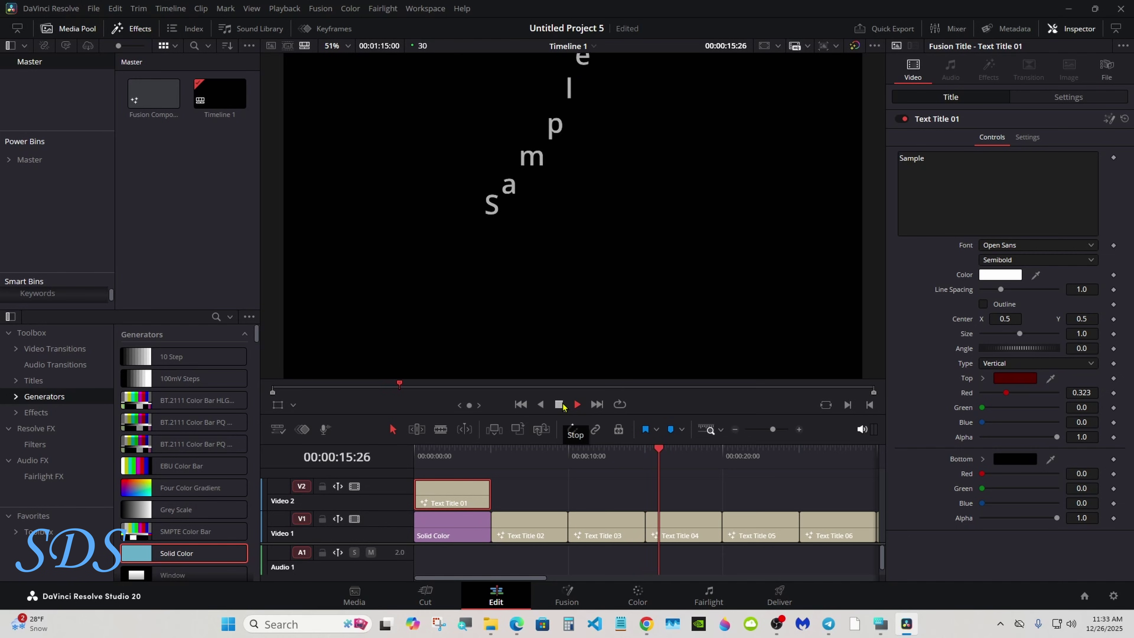
click(563, 404)
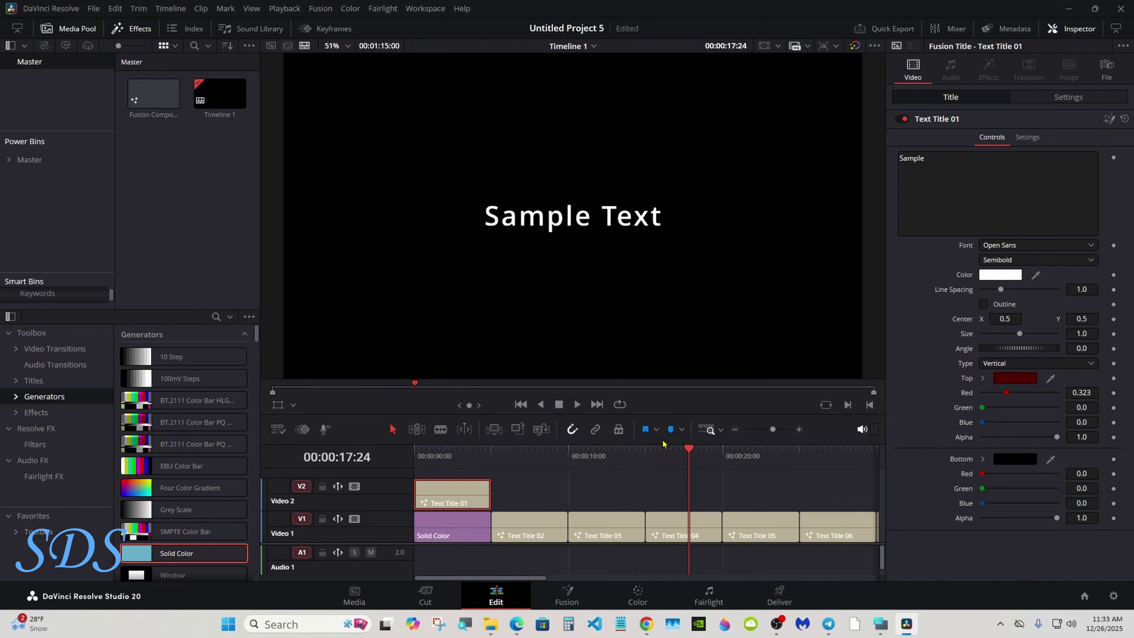
Step: Set Text Title 04's Order to Random But One by One and preview it from its start
click(670, 523)
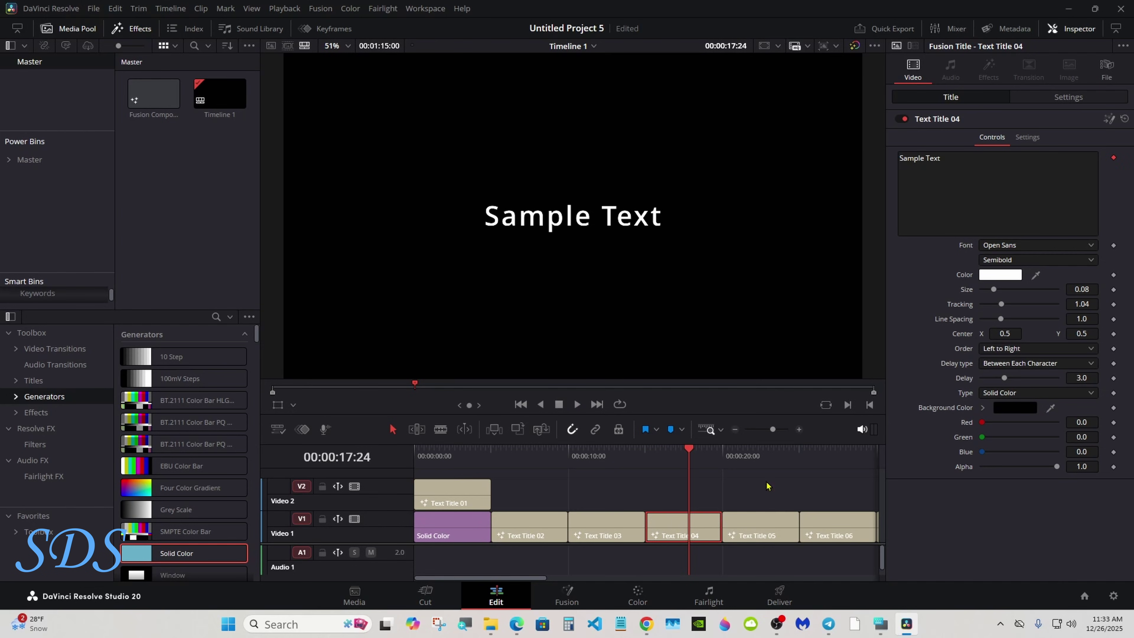
mouse_move(668, 456)
mouse_down()
mouse_move(656, 455)
mouse_move(671, 456)
mouse_up()
click(999, 351)
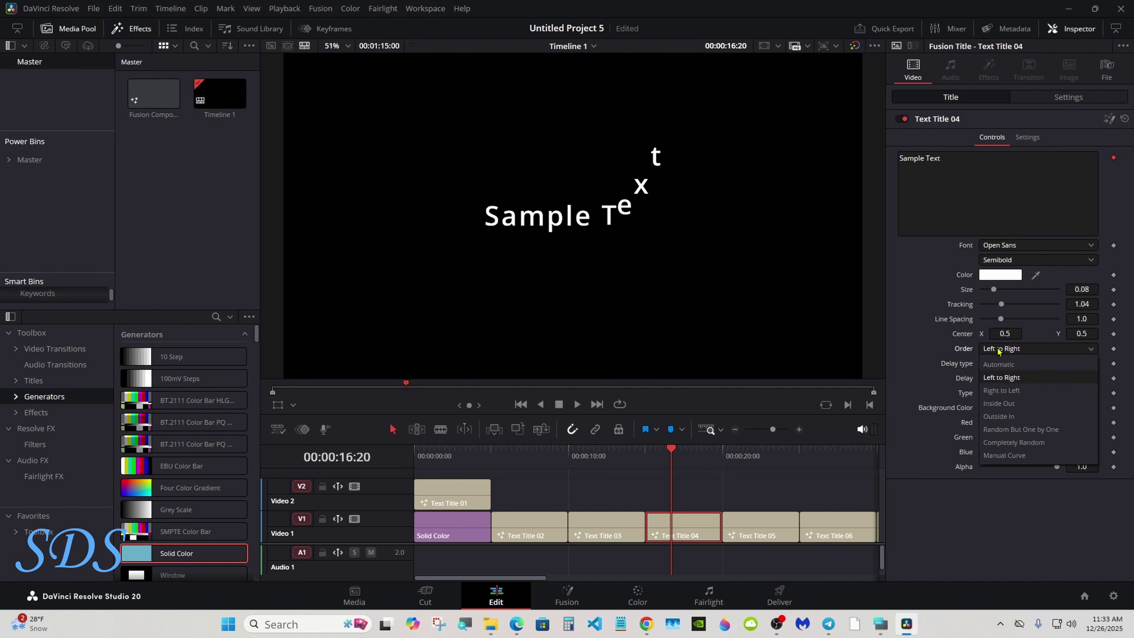
click(999, 430)
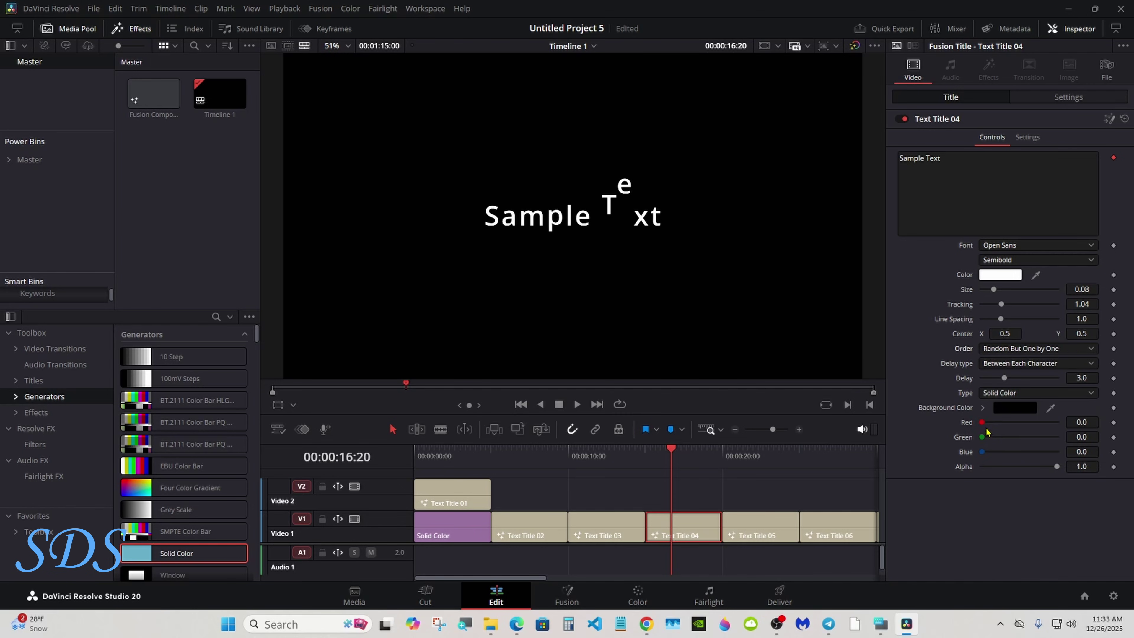
click(648, 452)
click(576, 405)
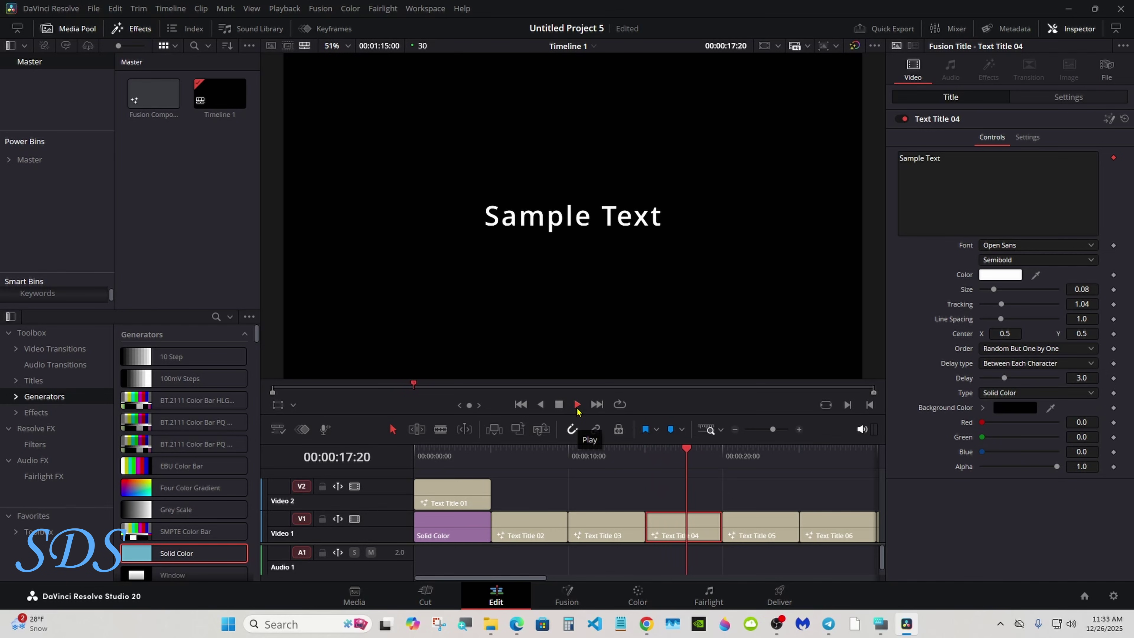
click(559, 404)
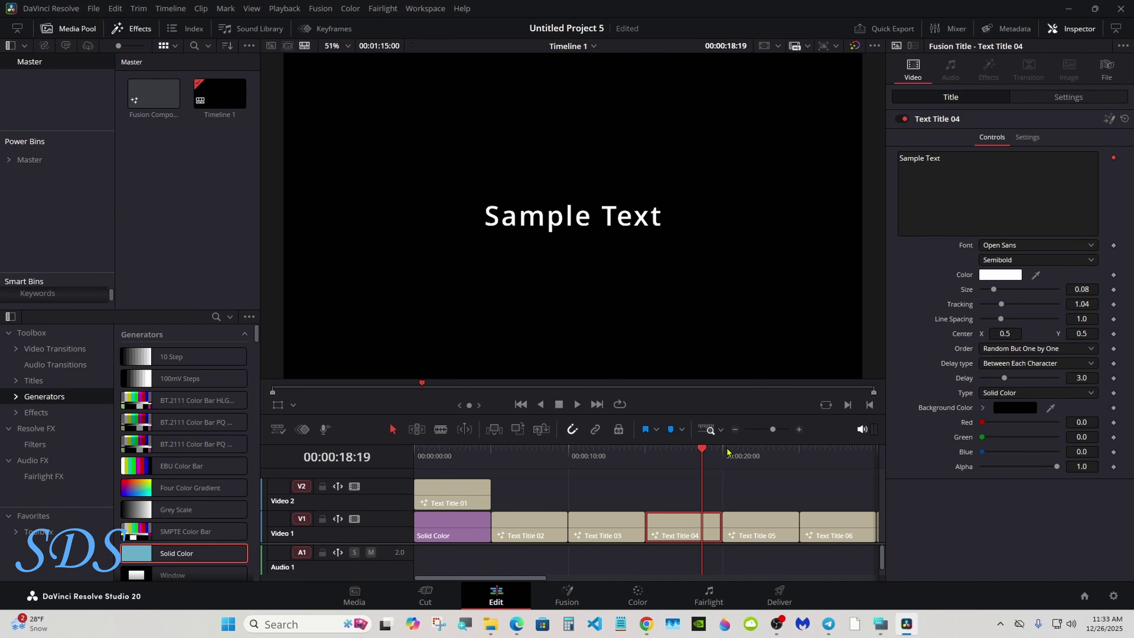
Step: Select Text Title 05, preview its left-to-right letter reveal, then play on through the following titles
drag(727, 452, 751, 452)
click(758, 526)
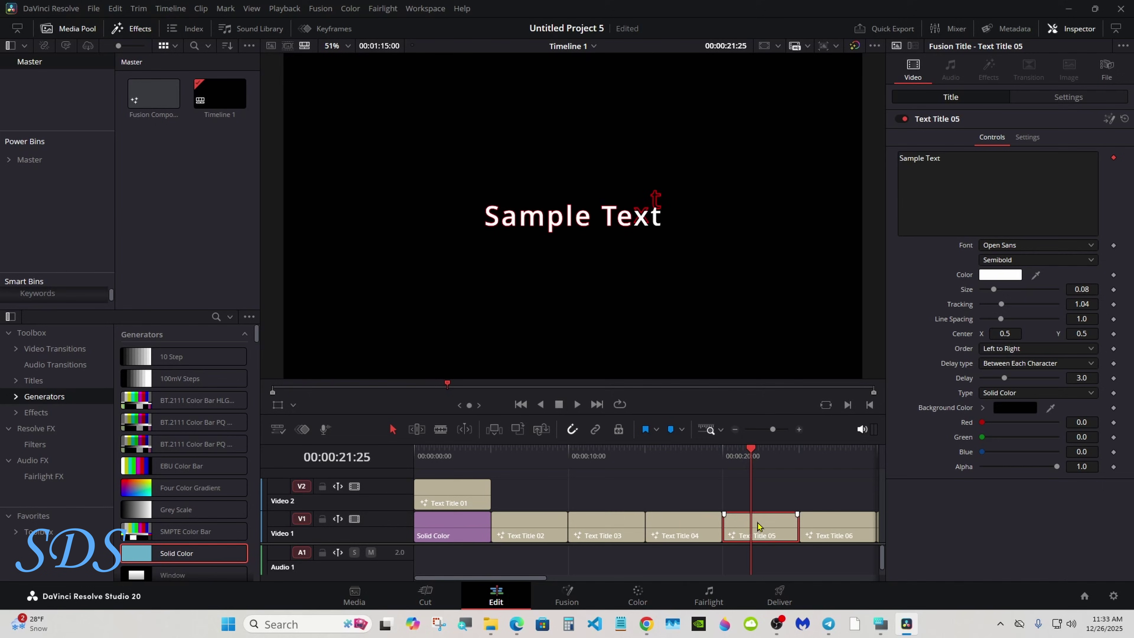
click(742, 449)
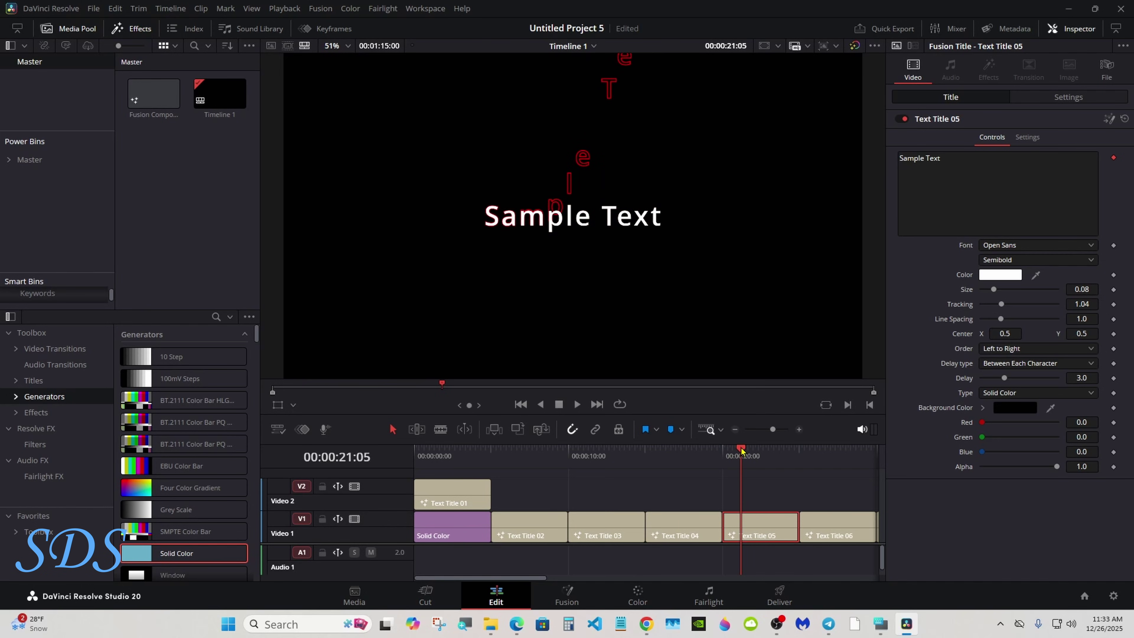
drag(742, 450, 730, 454)
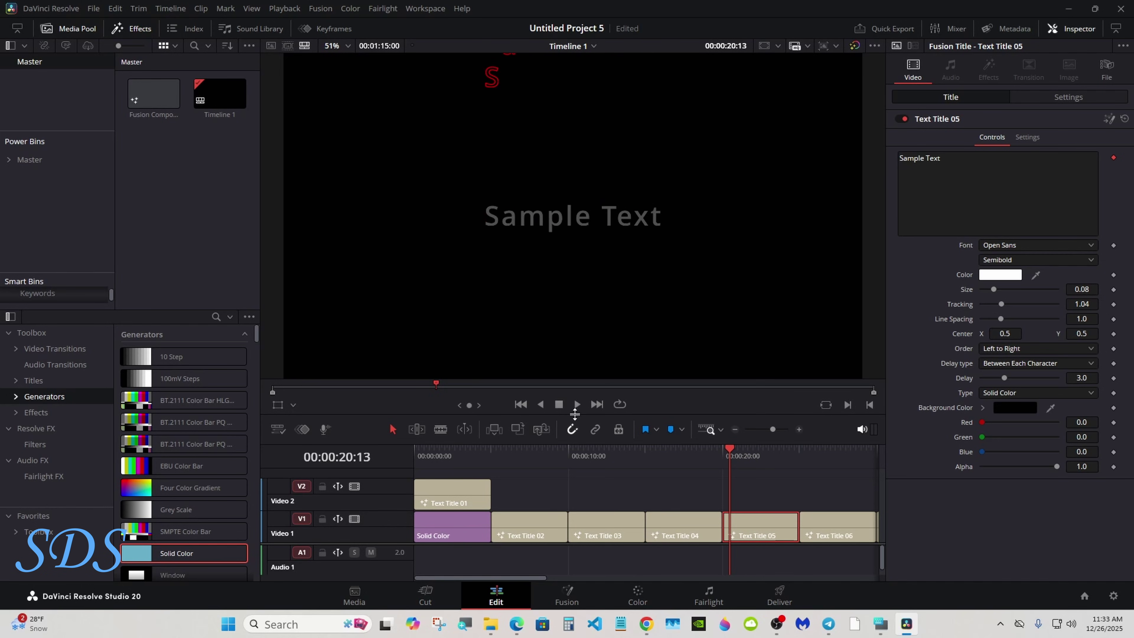
click(576, 404)
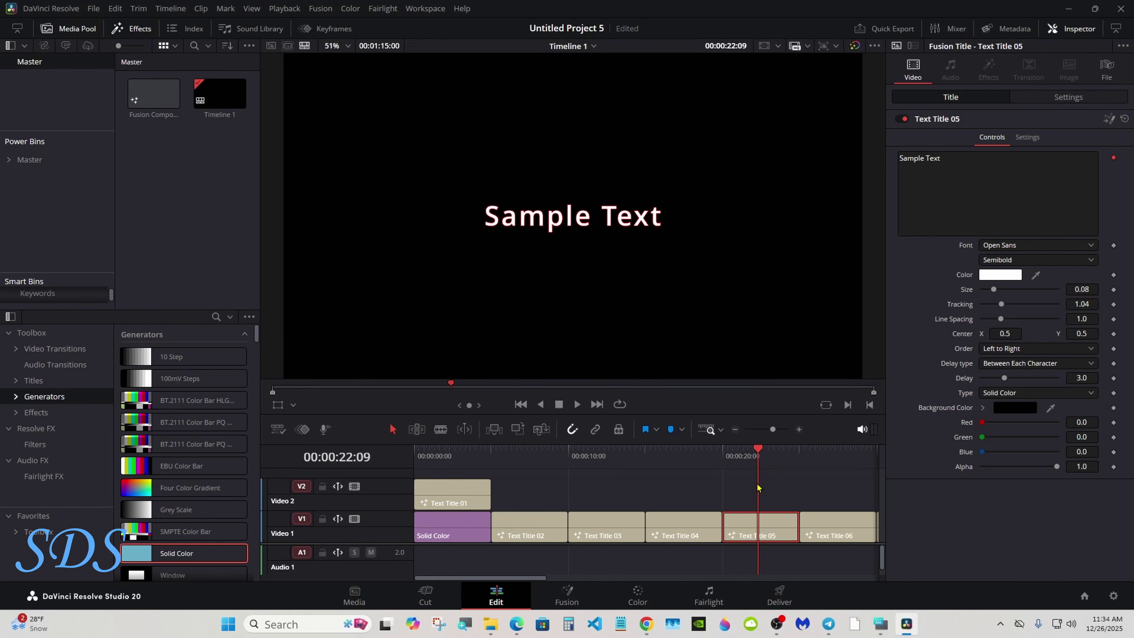
drag(757, 452, 727, 452)
click(577, 405)
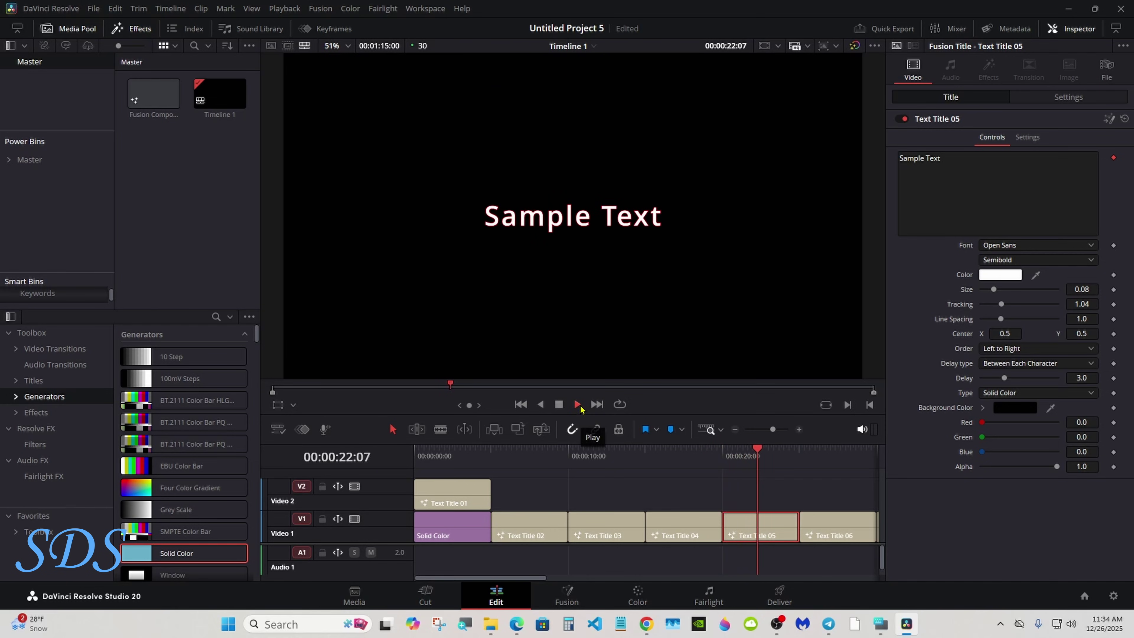
key(space)
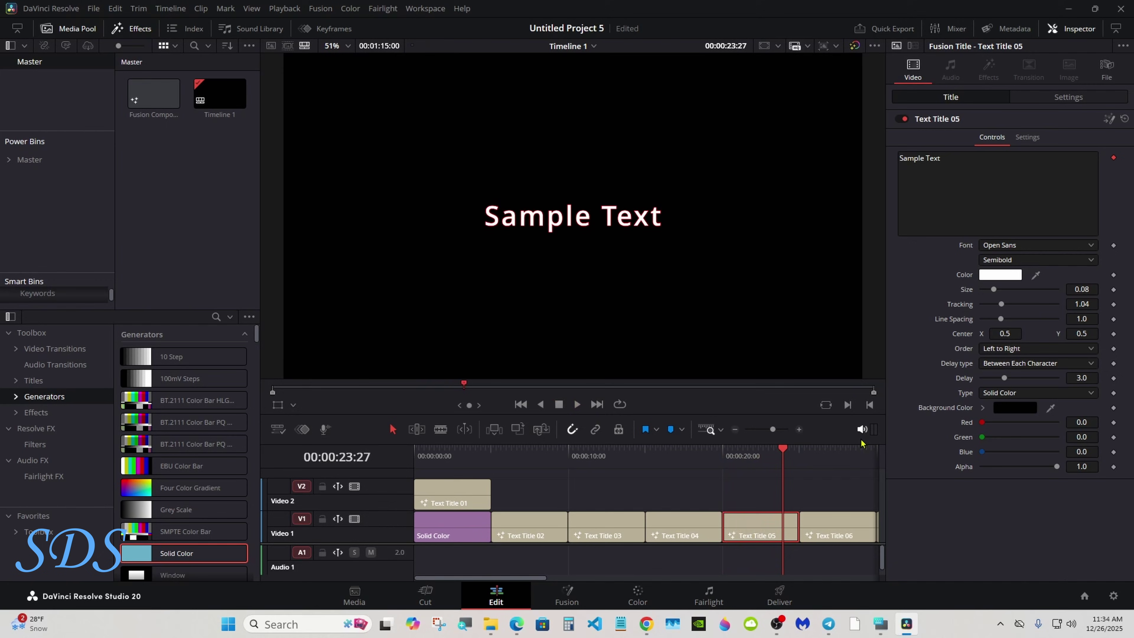
click(578, 405)
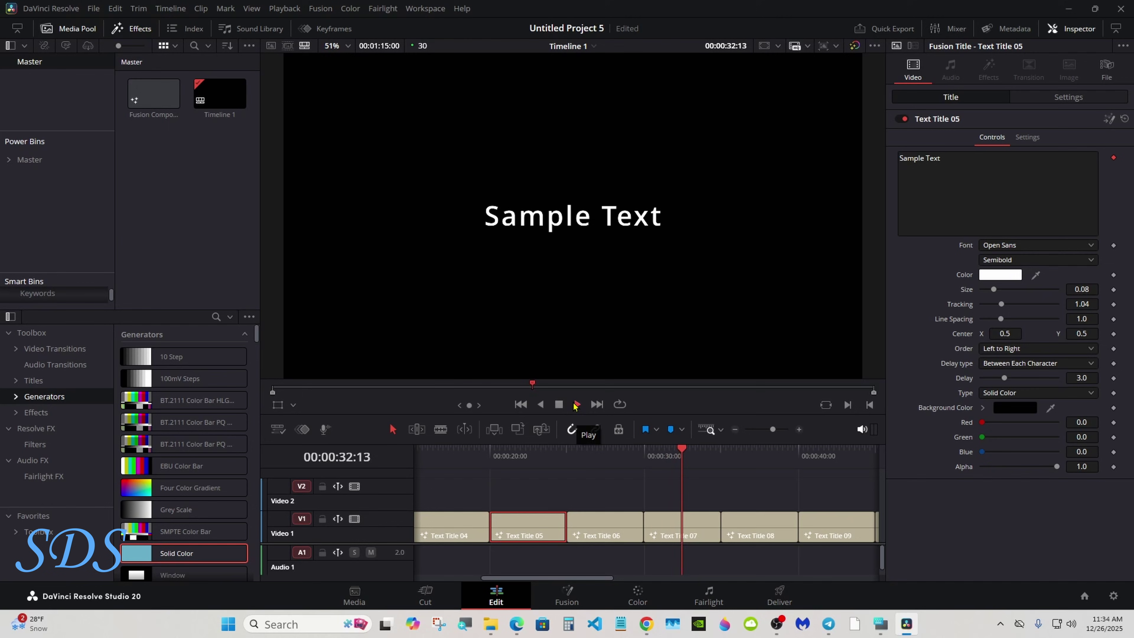
Step: Add a red outline to Text Title 07 and preview its animation from the start
click(562, 406)
click(683, 526)
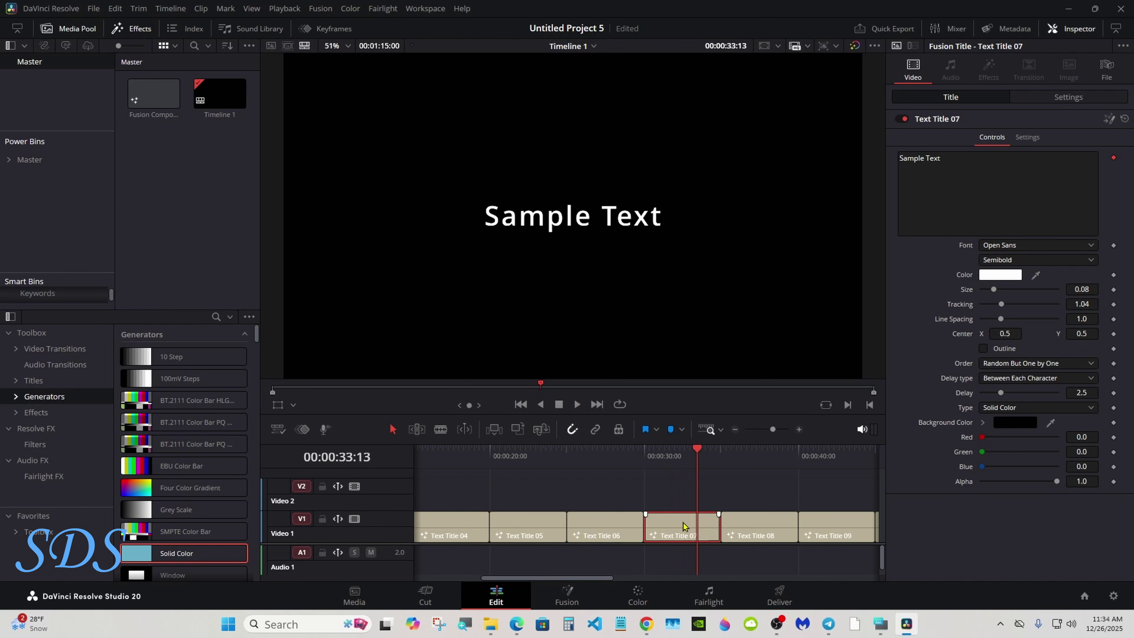
click(983, 349)
drag(688, 466, 647, 465)
click(577, 404)
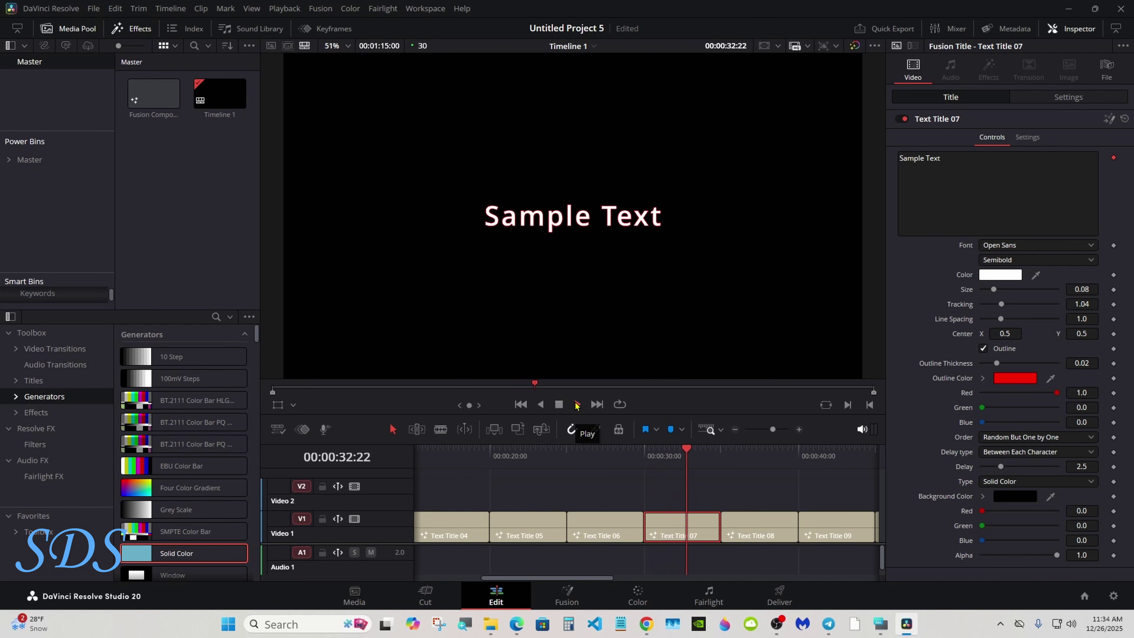
click(560, 404)
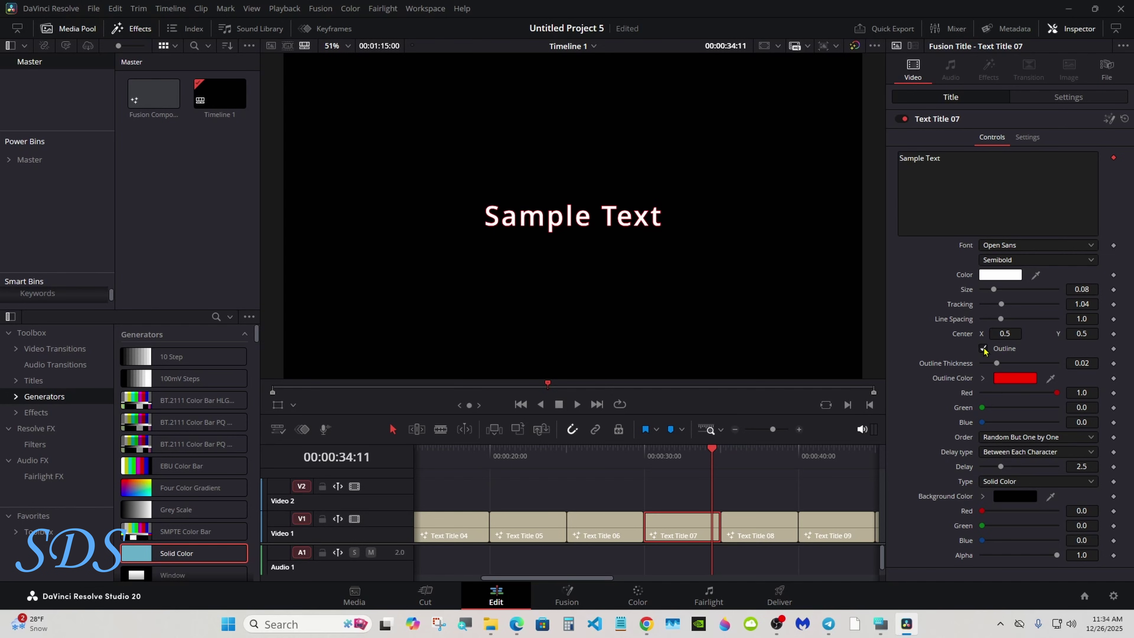
Step: Turn the outline off and replay Text Title 07 without it
click(984, 348)
click(652, 448)
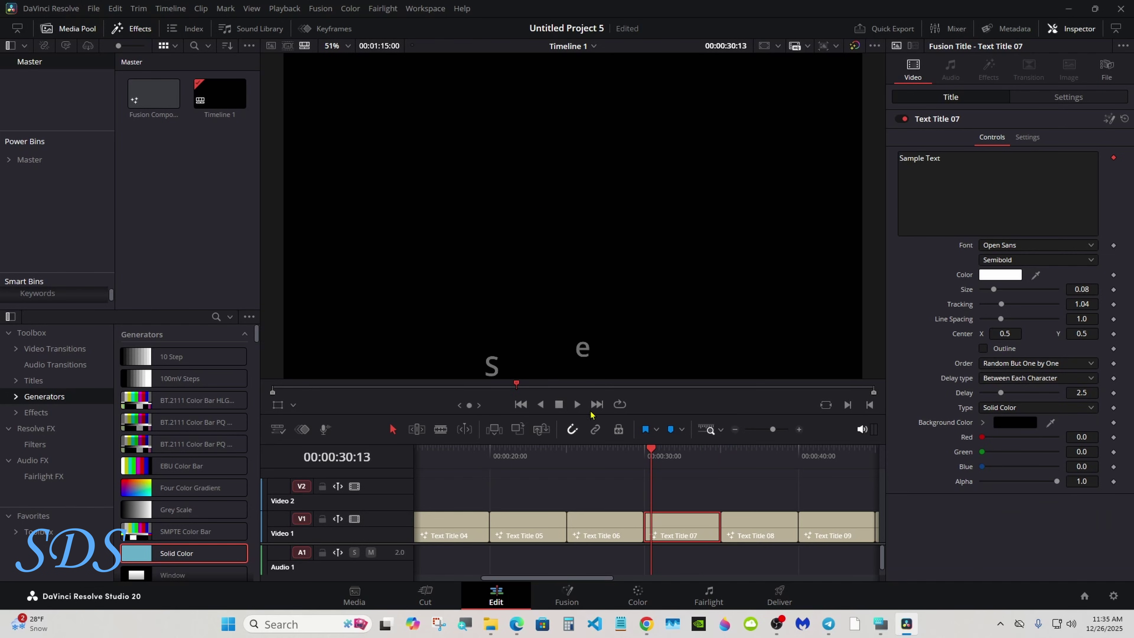
click(578, 404)
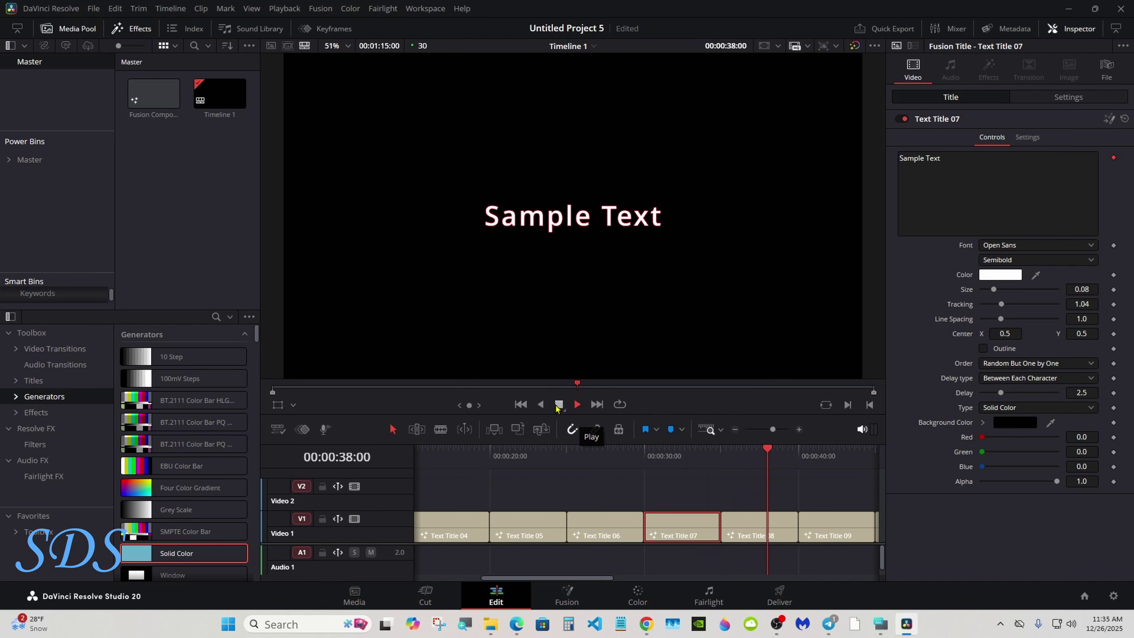
click(579, 406)
Step: Re-enable the red 0.02 outline and replay the animation from 34:16
click(749, 449)
drag(750, 451, 659, 449)
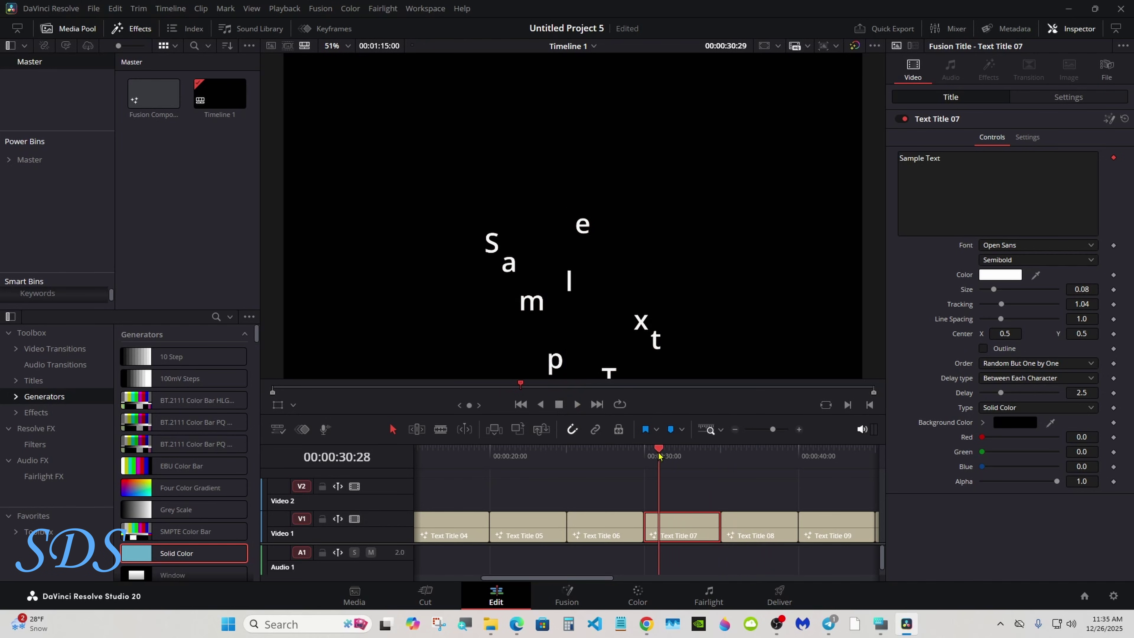
click(984, 349)
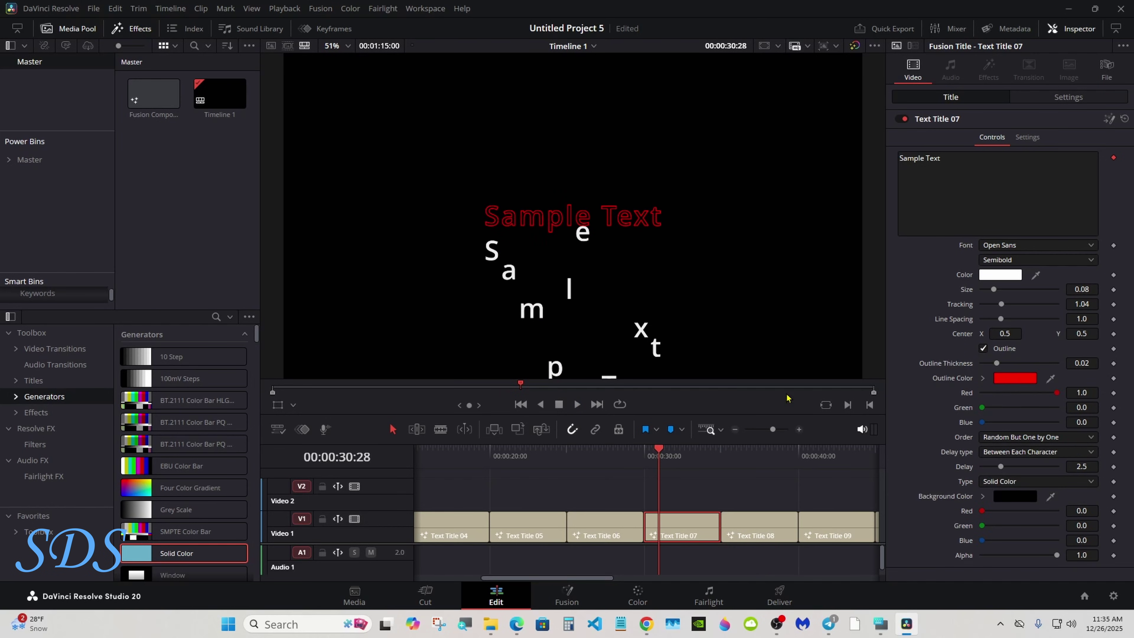
click(753, 452)
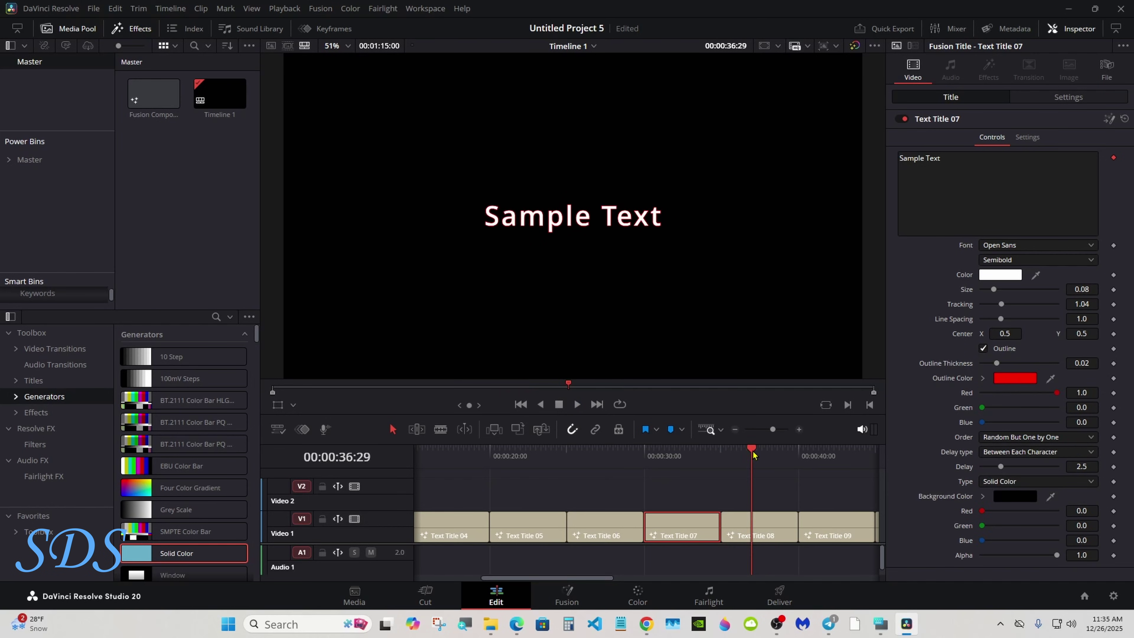
click(721, 452)
click(714, 451)
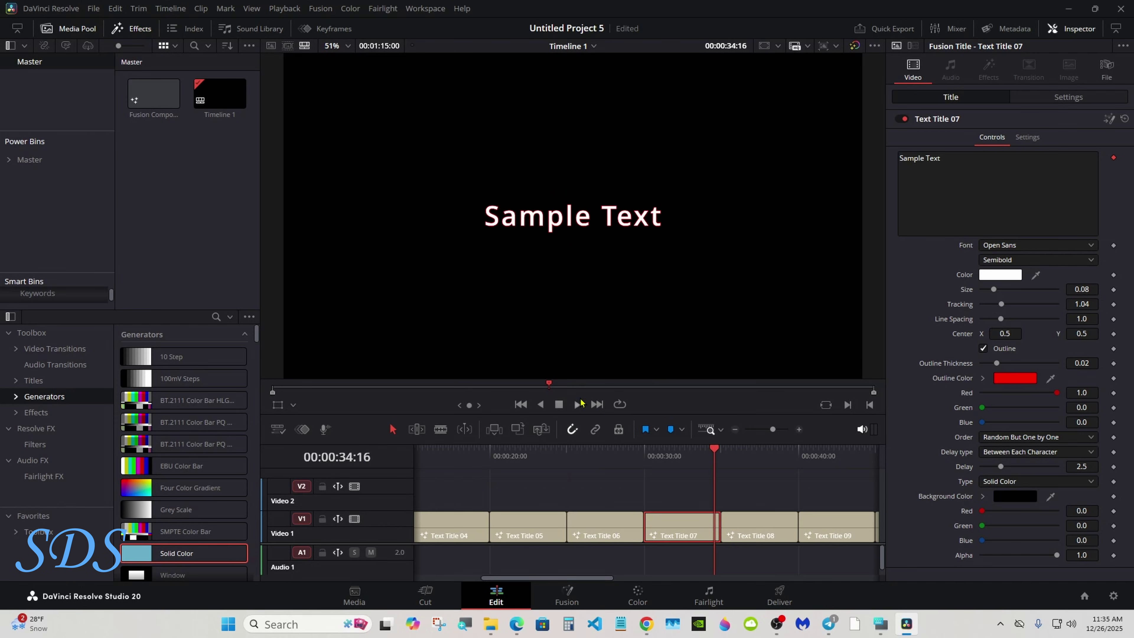
click(578, 404)
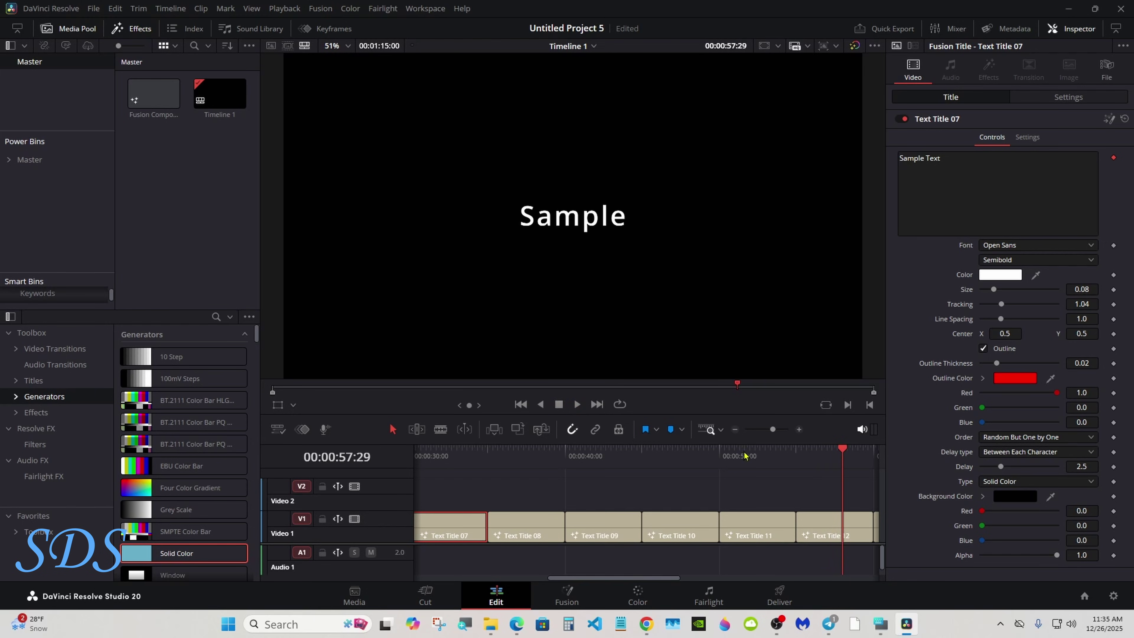
Step: Load Text Title 12 (plain 'Sample', no outline) in the Inspector while playback continues
click(826, 519)
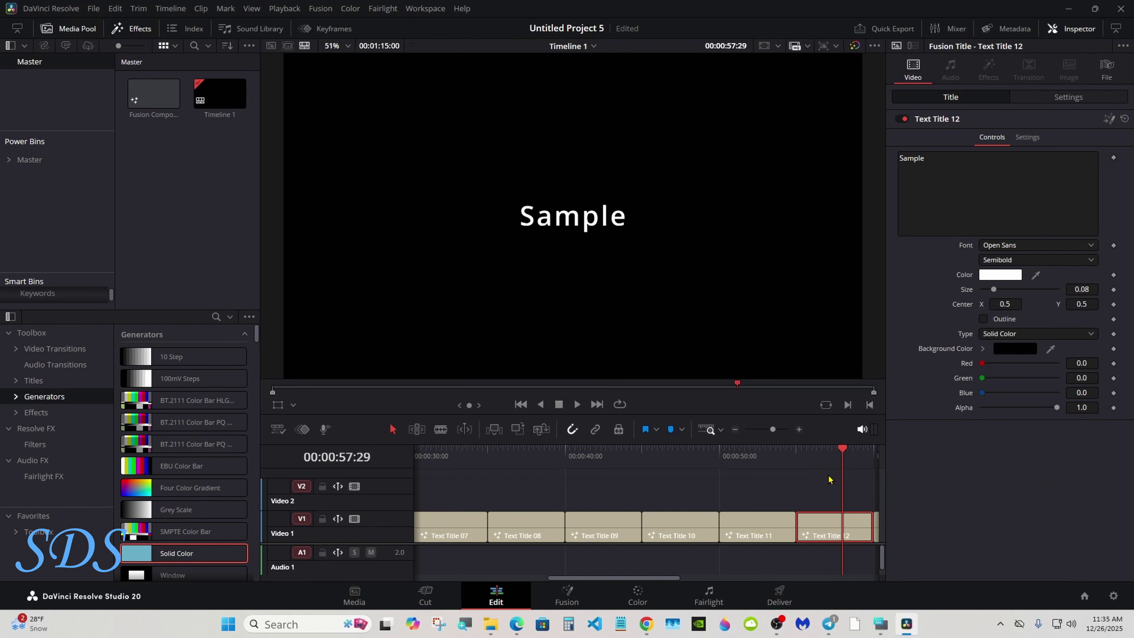
Step: Change Text Title 13's Angle from -180.0 to -331.3 and preview the Sample title moving
click(579, 405)
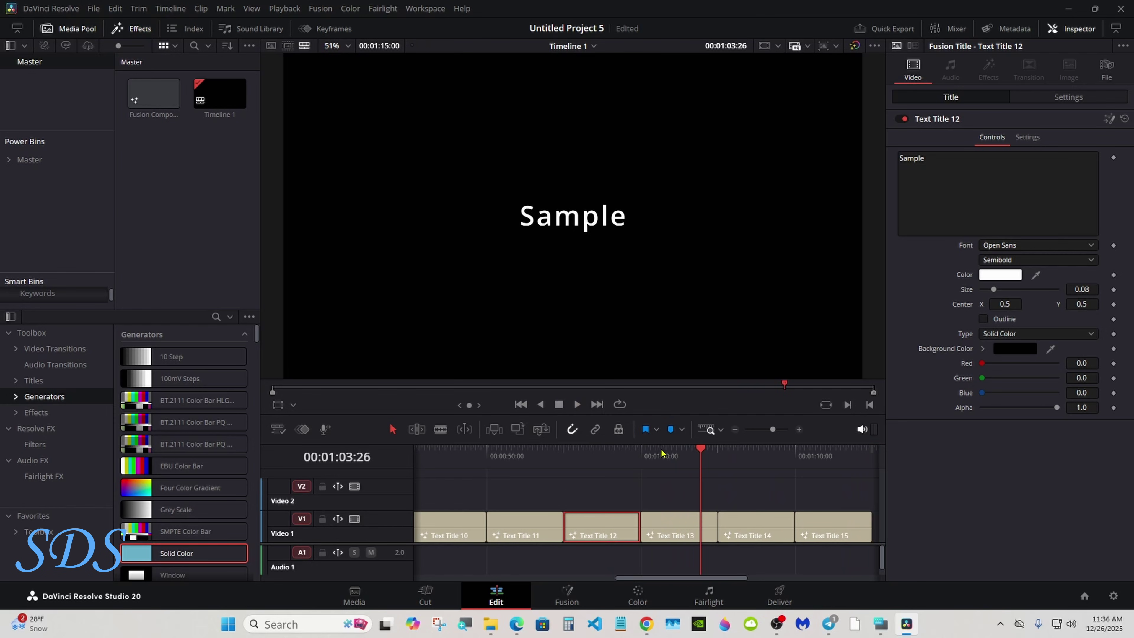
click(673, 519)
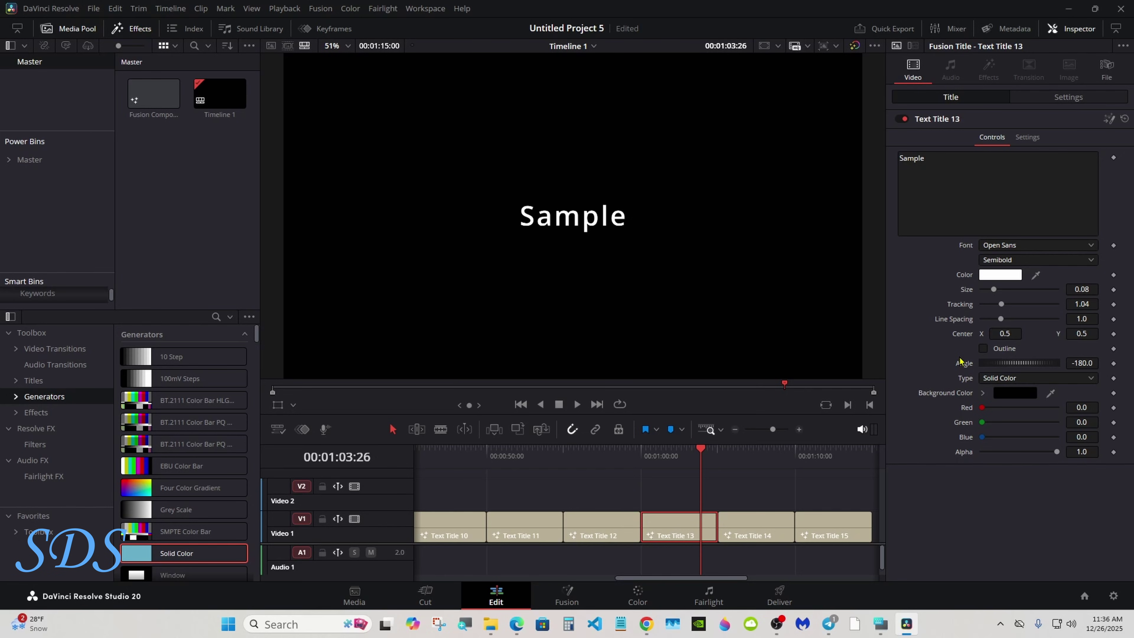
drag(665, 450, 650, 452)
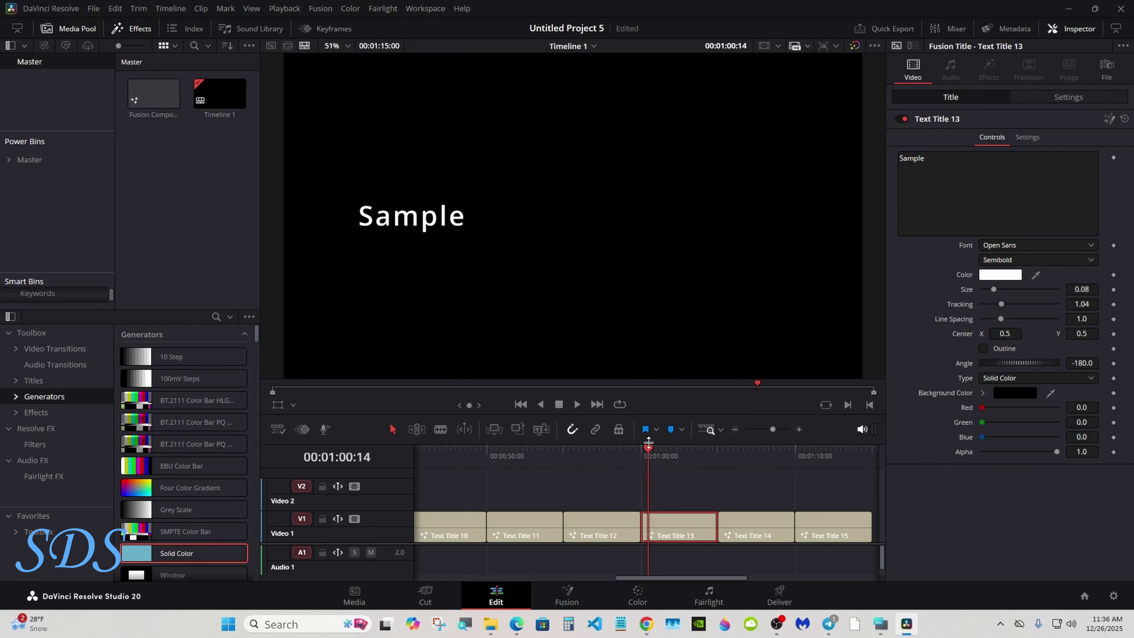
drag(1029, 365, 995, 293)
click(643, 451)
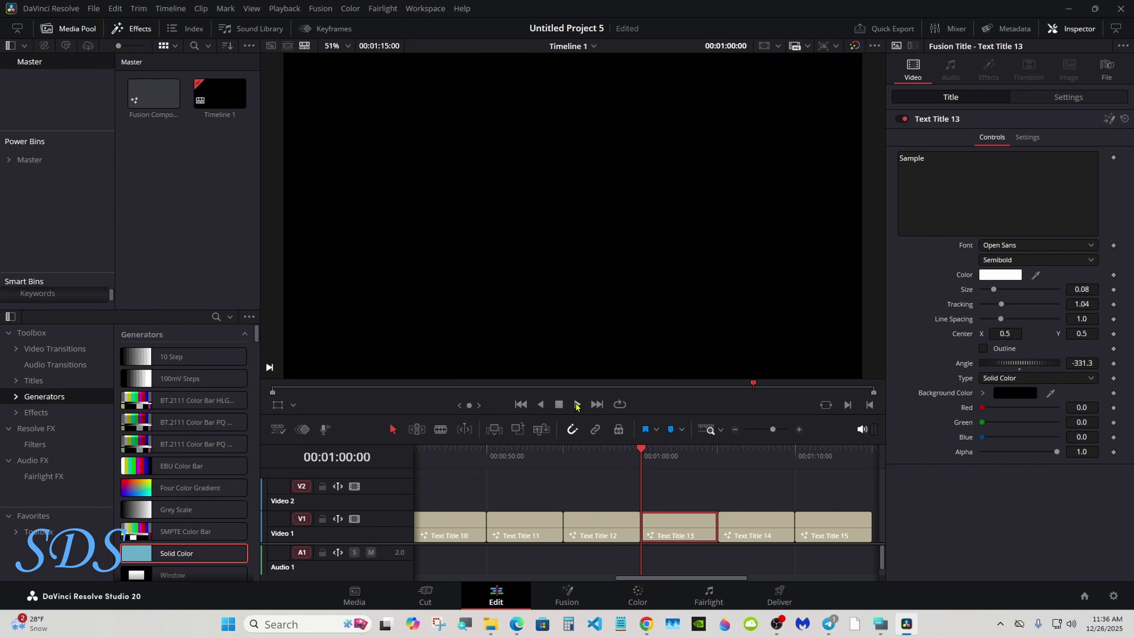
click(578, 404)
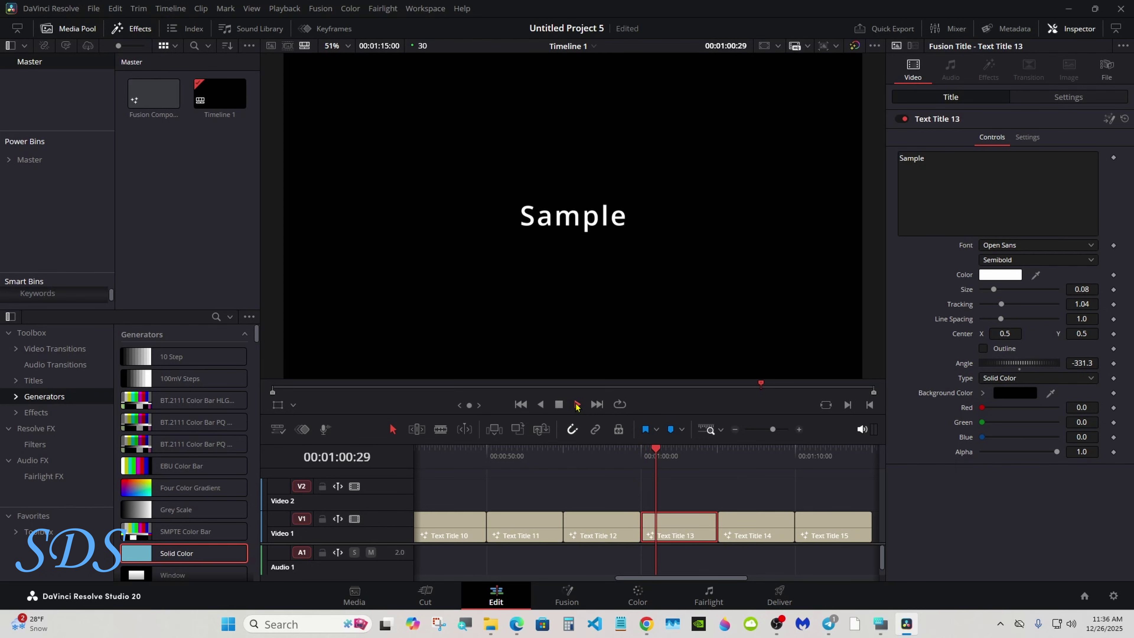
click(559, 404)
Step: Toggle Text Title 13's outline on and off, then resume playback to 00:01:15:00
click(984, 349)
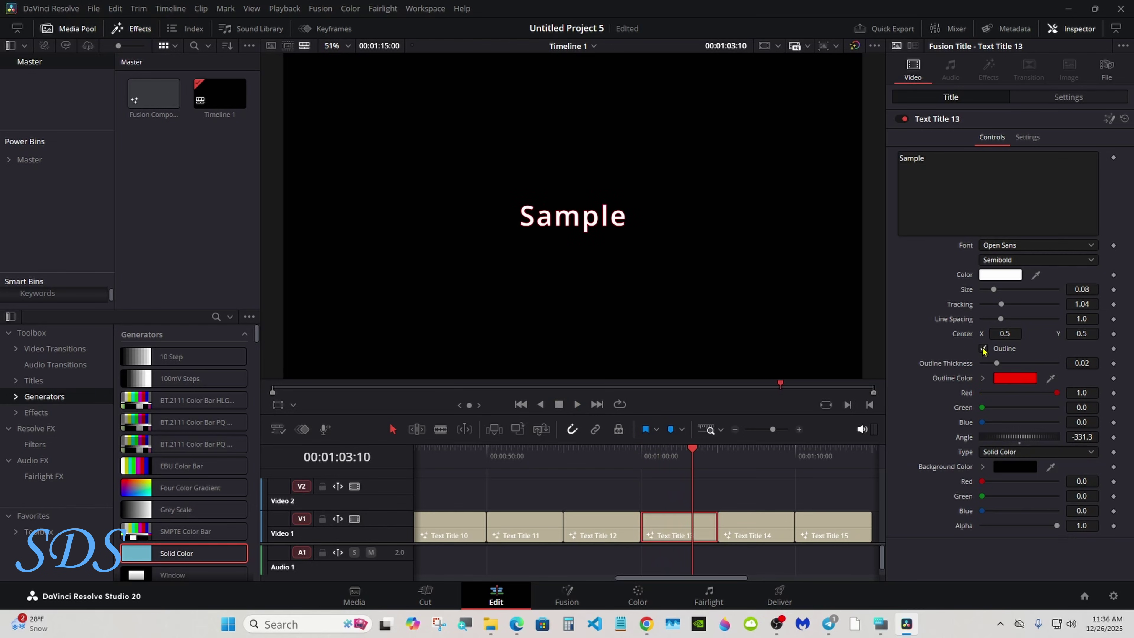
click(984, 349)
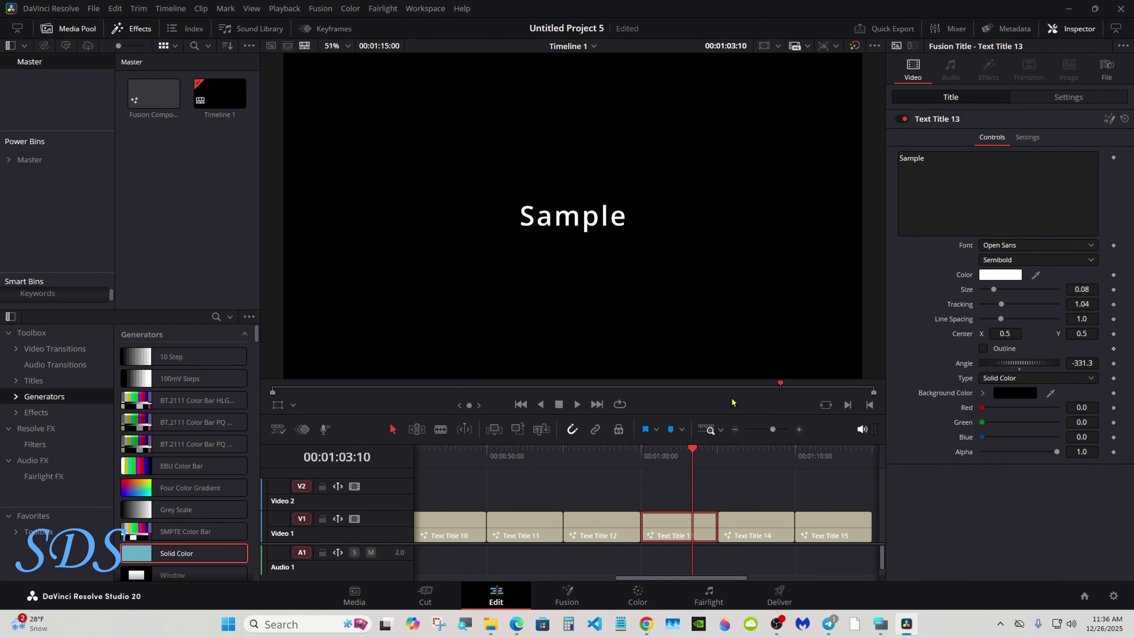
click(579, 405)
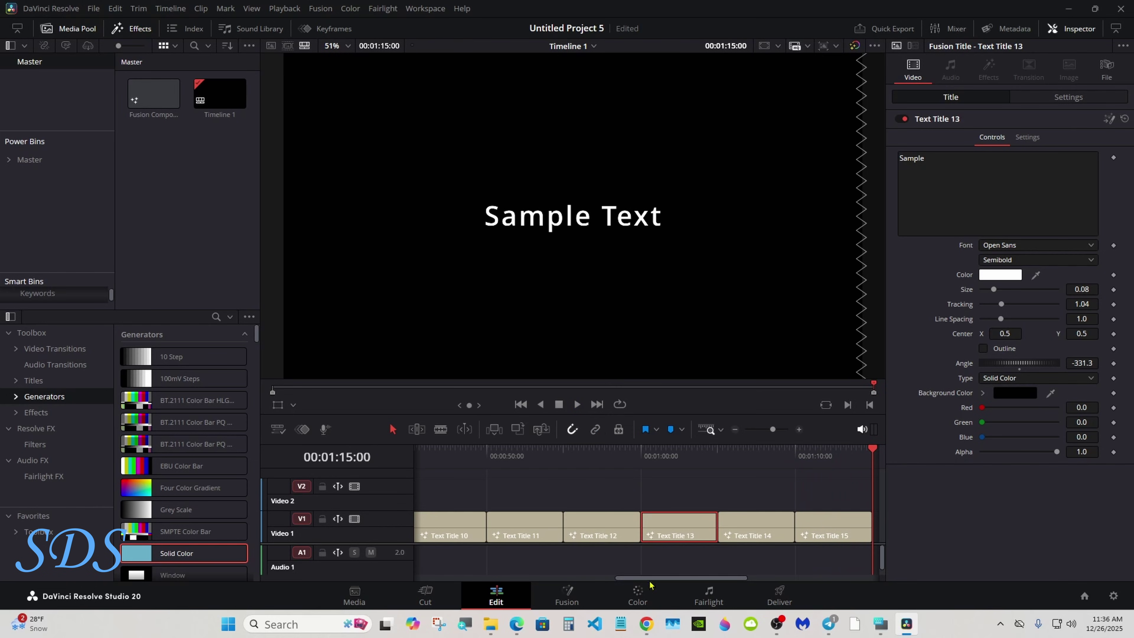
Step: Jump to 00:00:00:00 and enlarge the viewer showing the dark red-to-black gradient
key(Home)
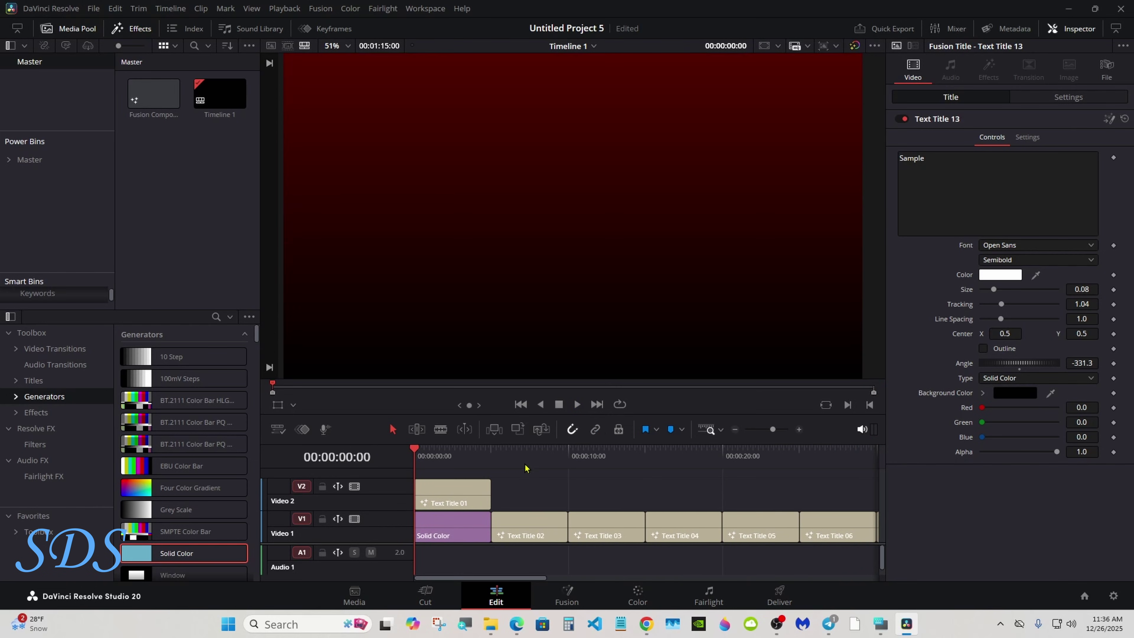
drag(621, 441, 620, 466)
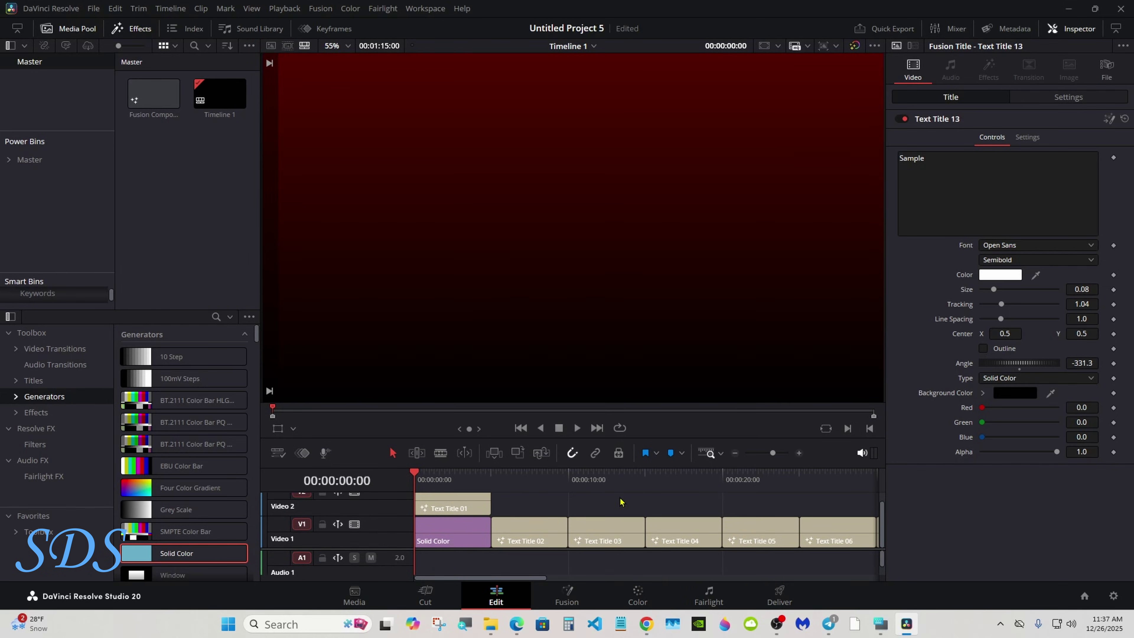